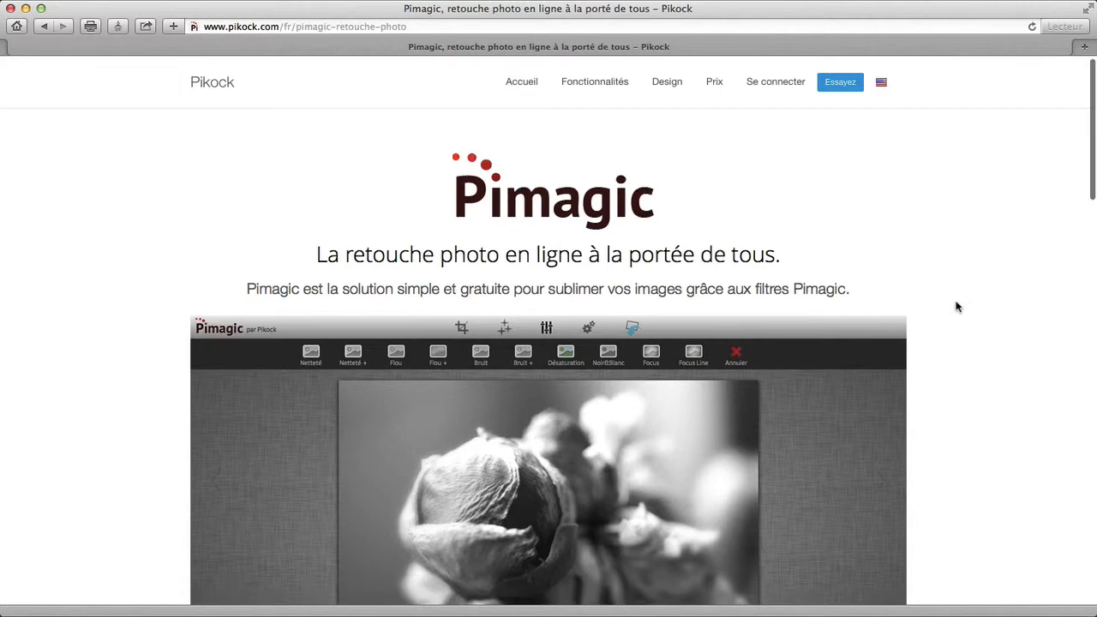
- Launch the Pimagic editor from its web page and define an output size of 630 by 300 pixels
{"action": "scroll", "coordinate": [958, 307], "scroll_direction": "down", "scroll_amount": 5}
{"action": "scroll", "coordinate": [958, 307], "scroll_direction": "down", "scroll_amount": 5}
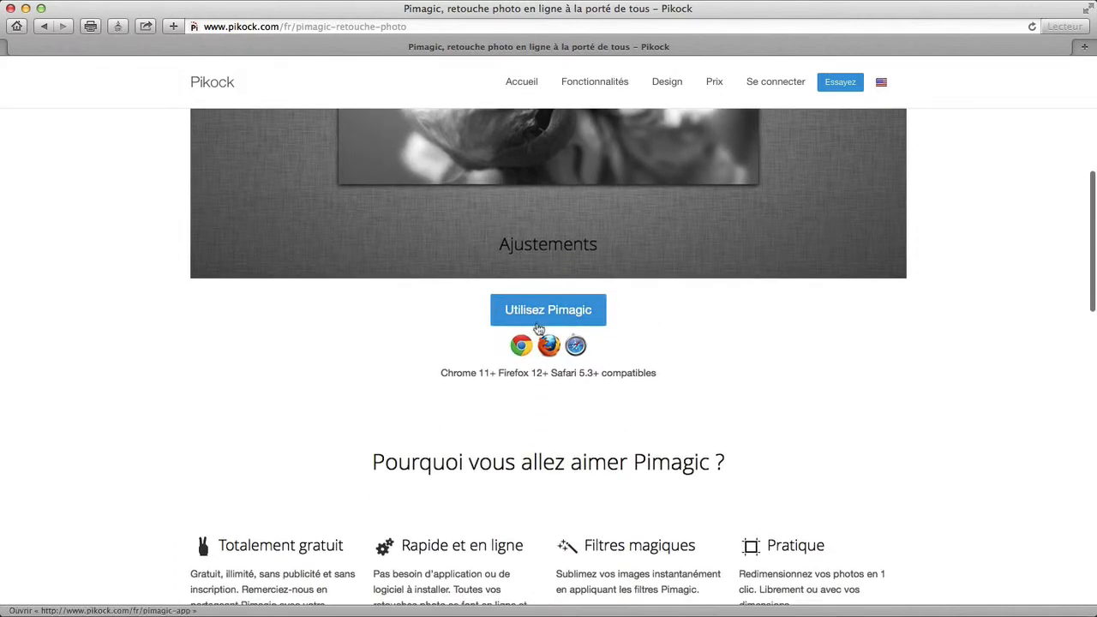
{"action": "left_click", "coordinate": [542, 316]}
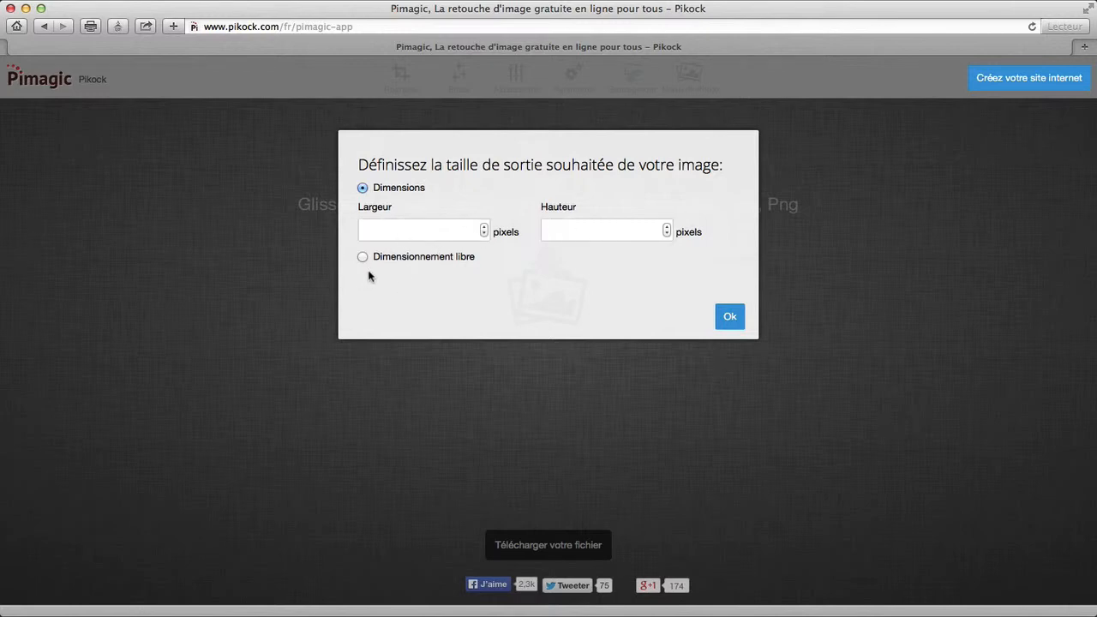
{"action": "left_click", "coordinate": [437, 232]}
{"action": "key", "text": "Tab"}
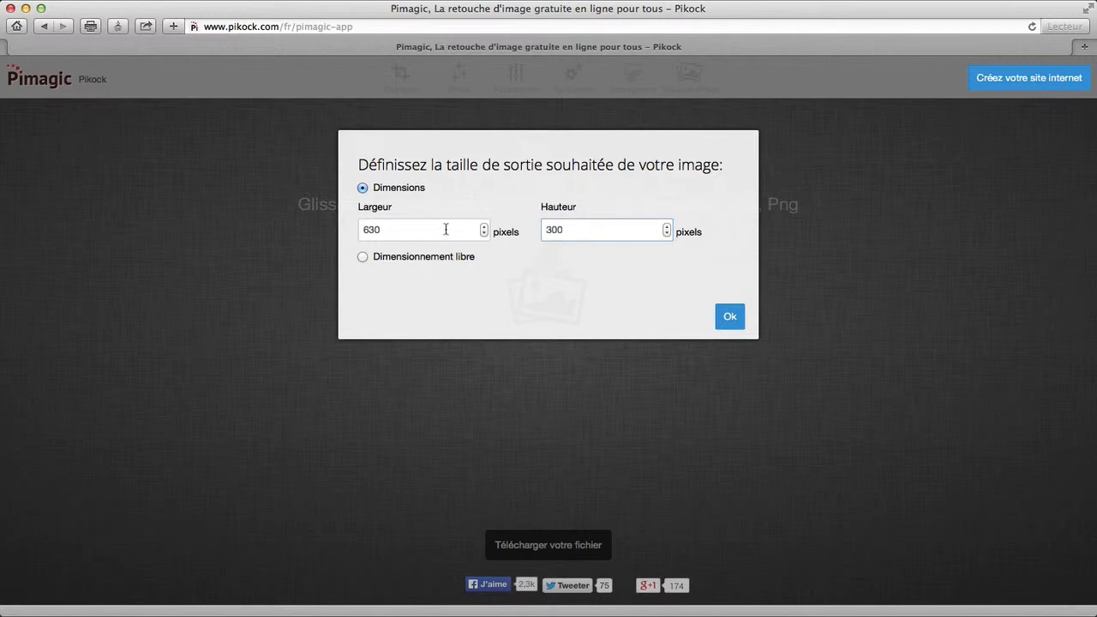
{"action": "left_click", "coordinate": [729, 319]}
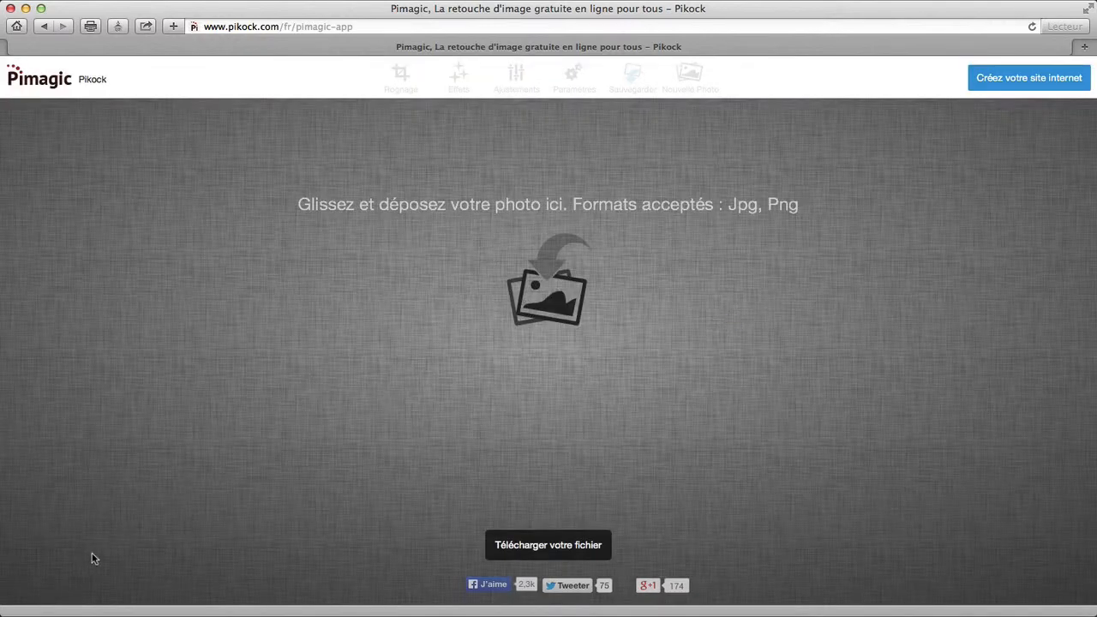
- Load plage.jpg from the Bureau folder into the editor and put the folder window away
{"action": "left_click", "coordinate": [33, 612]}
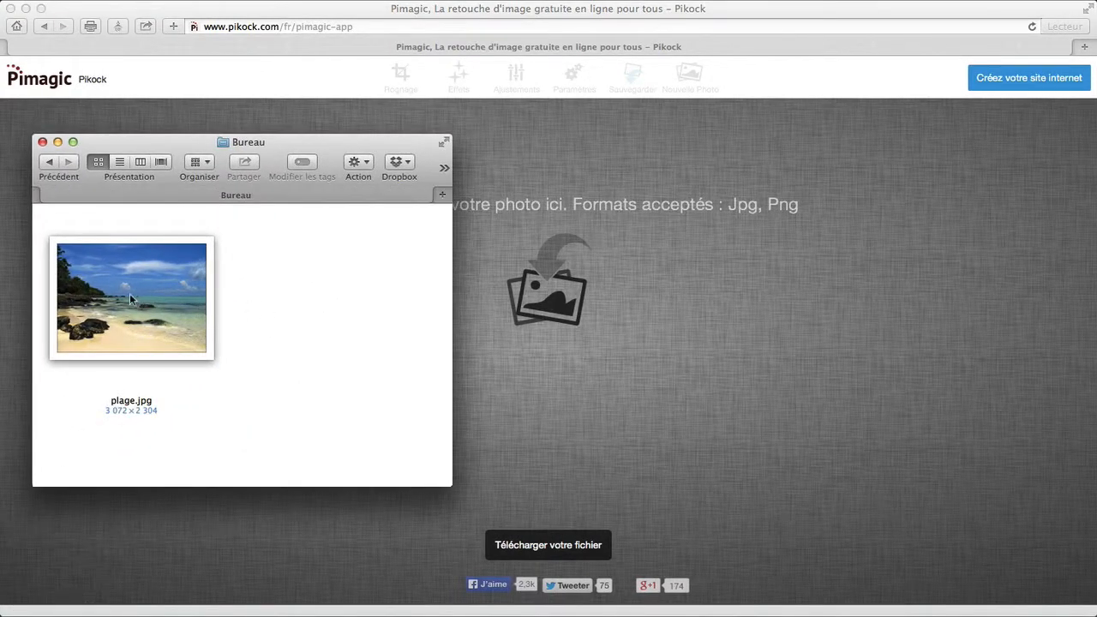
{"action": "left_click_drag", "start_coordinate": [130, 294], "coordinate": [611, 306]}
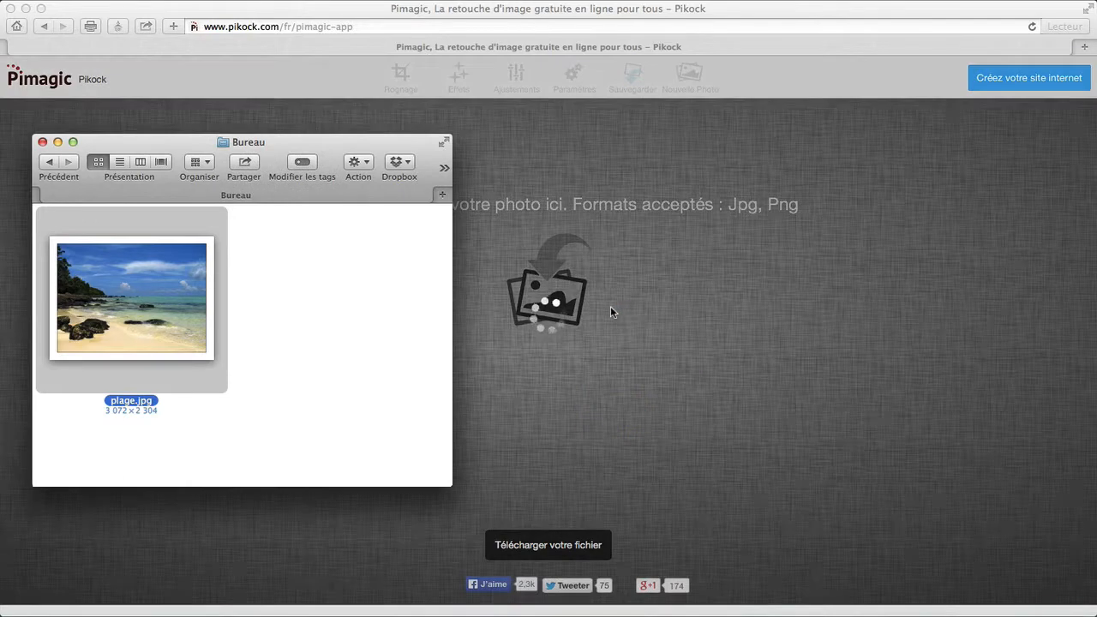
{"action": "left_click", "coordinate": [57, 143]}
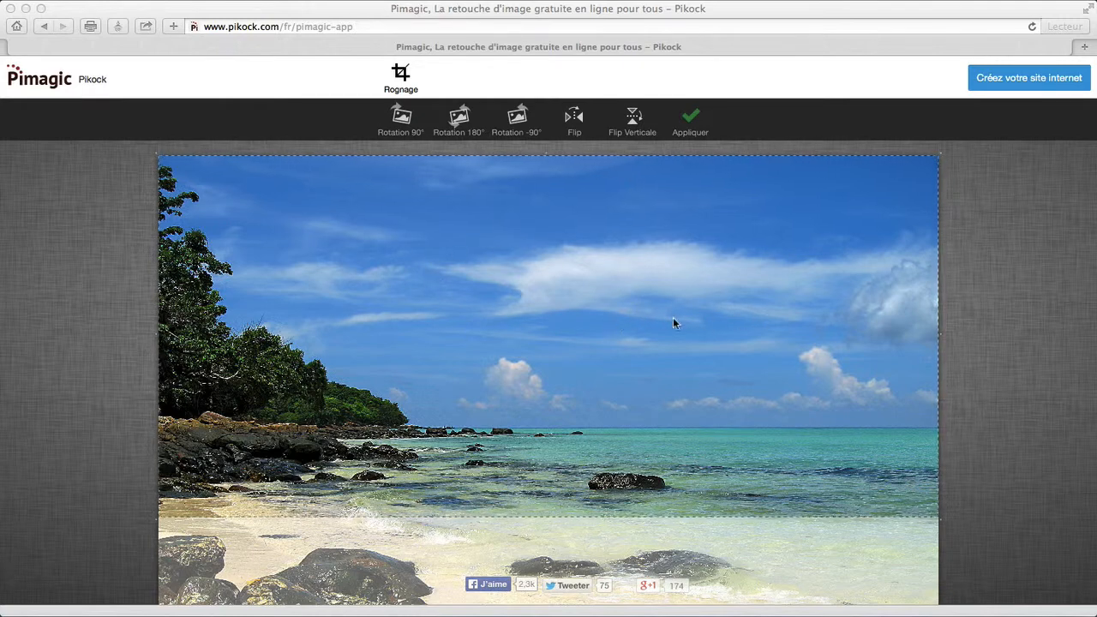
- Move the crop area down to frame the shoreline and the foreground rocks, and apply the crop
{"action": "left_click", "coordinate": [600, 294]}
{"action": "left_click_drag", "start_coordinate": [569, 267], "coordinate": [570, 324]}
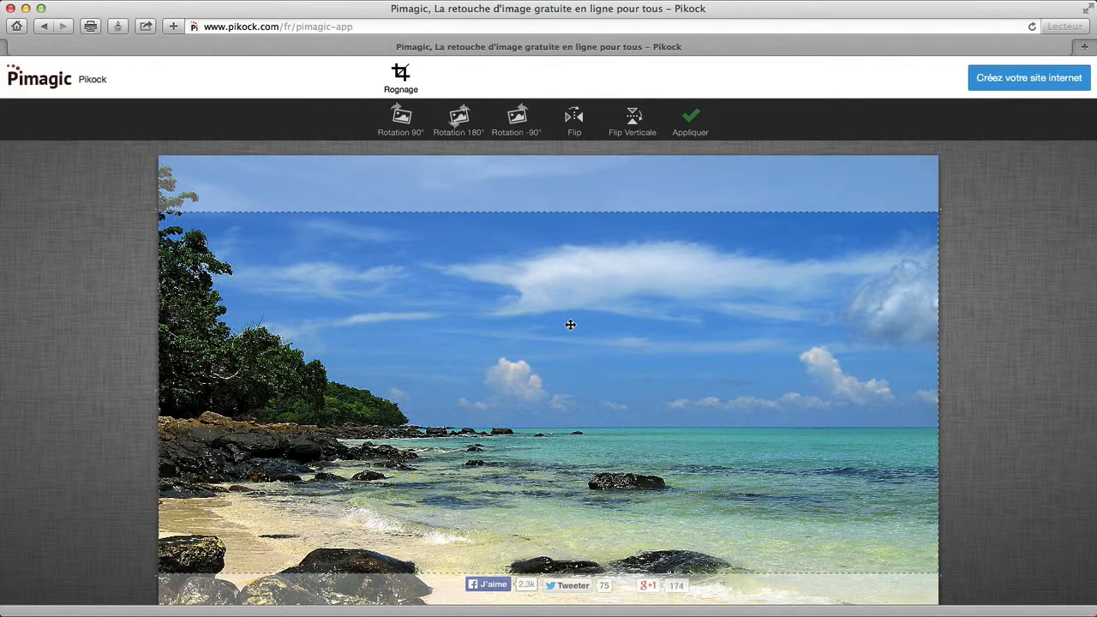
{"action": "scroll", "coordinate": [680, 253], "scroll_direction": "down", "scroll_amount": 2}
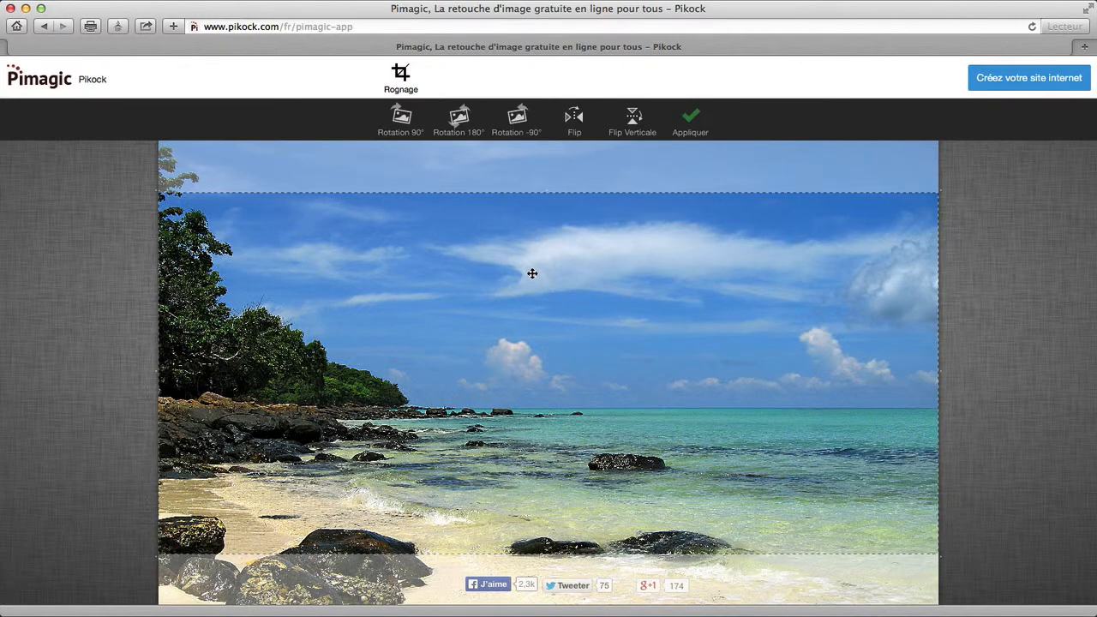
{"action": "left_click_drag", "start_coordinate": [533, 273], "coordinate": [529, 306]}
{"action": "scroll", "coordinate": [534, 299], "scroll_direction": "down", "scroll_amount": 3}
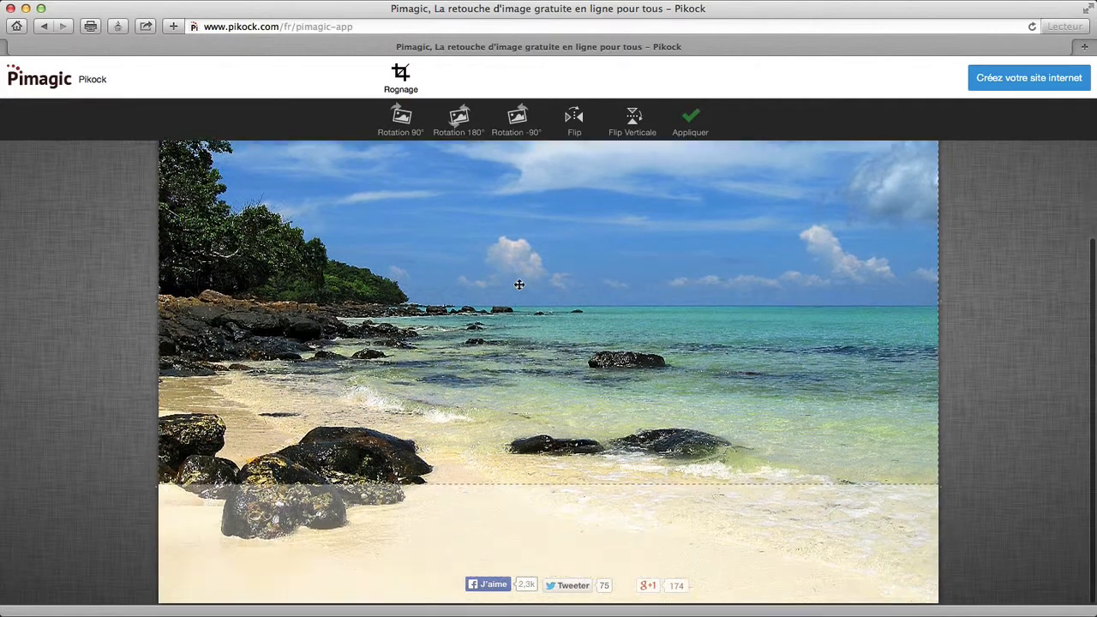
{"action": "left_click_drag", "start_coordinate": [514, 226], "coordinate": [512, 288]}
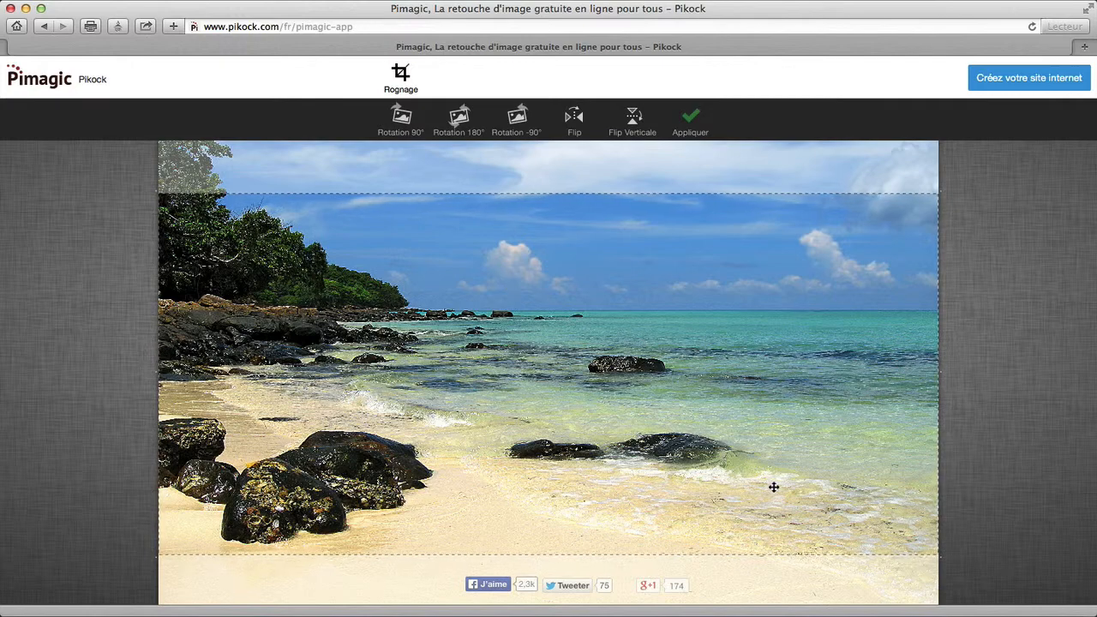
{"action": "left_click", "coordinate": [691, 122]}
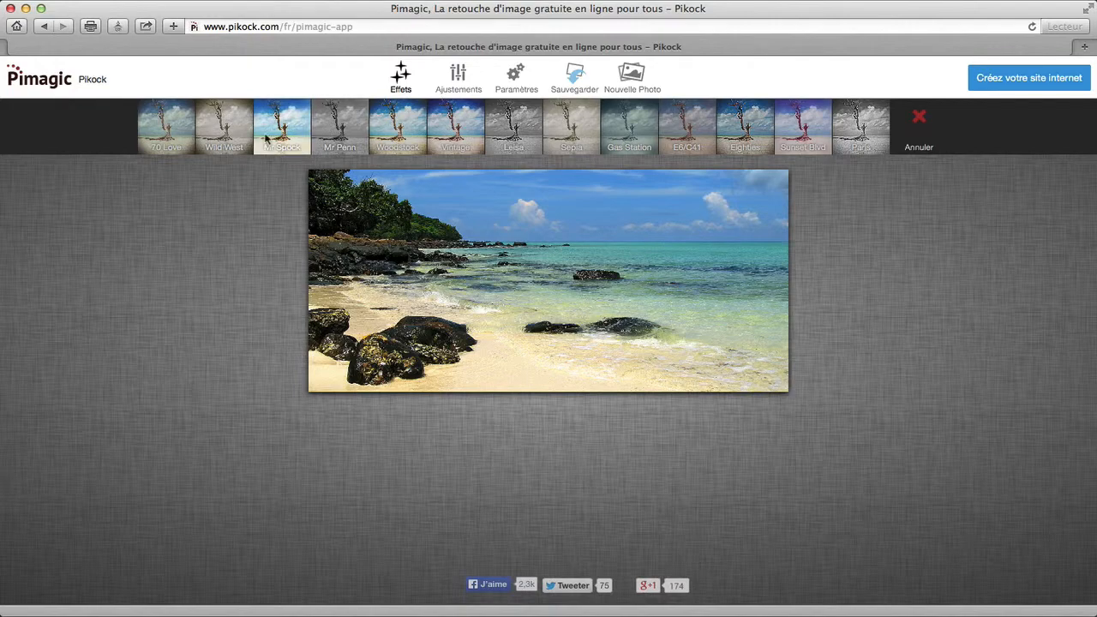
- Apply the E6/C41 effect to the cropped beach photo
{"action": "left_click", "coordinate": [397, 127]}
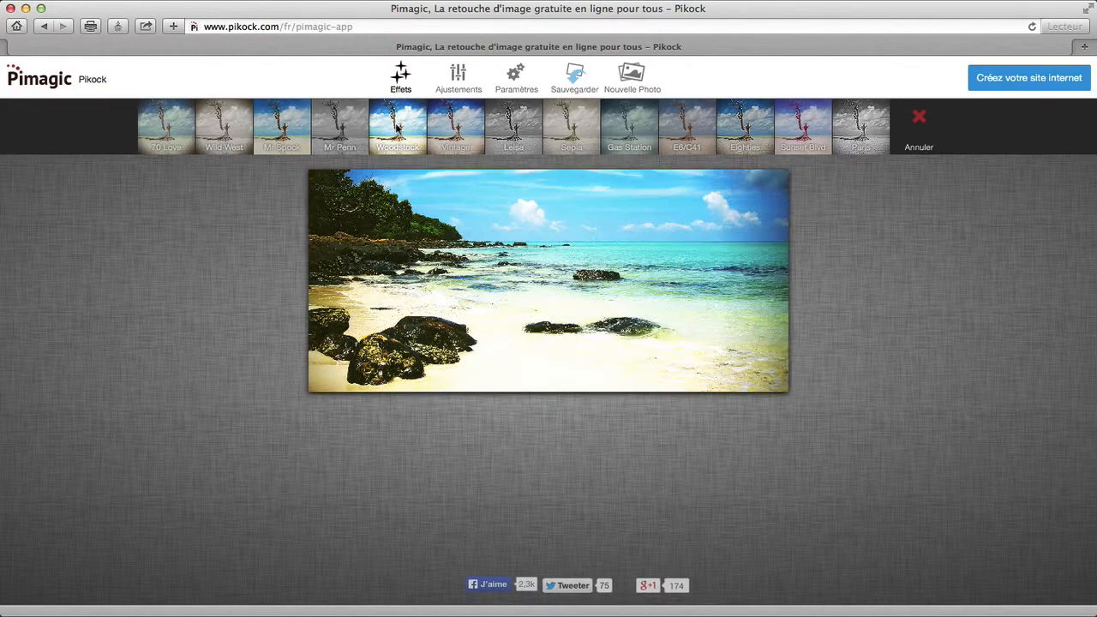
{"action": "left_click", "coordinate": [921, 119]}
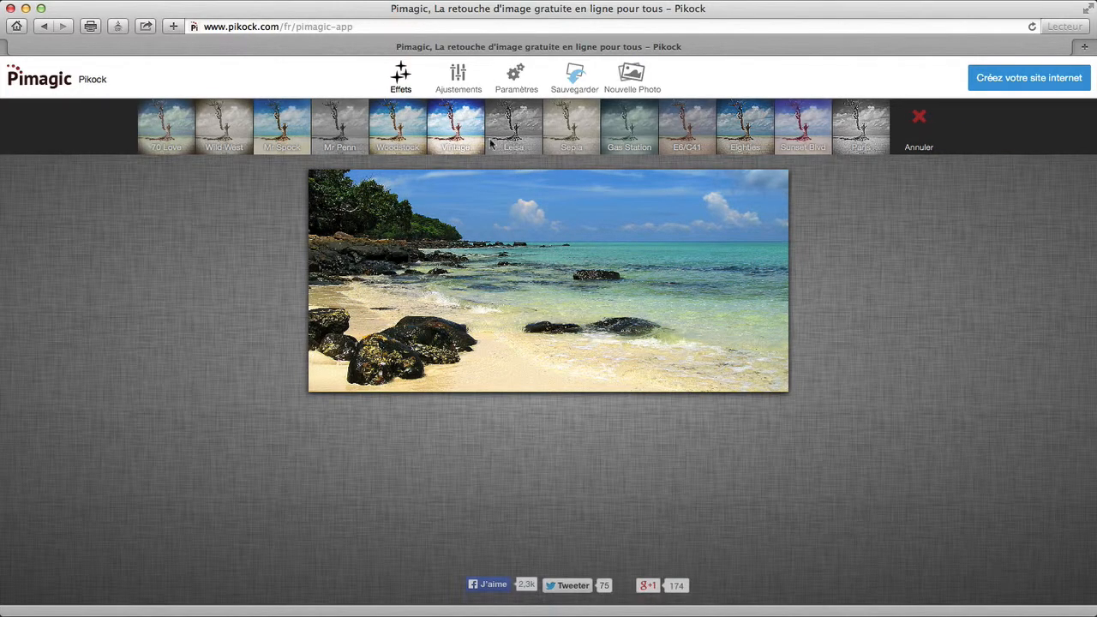
{"action": "left_click", "coordinate": [705, 128]}
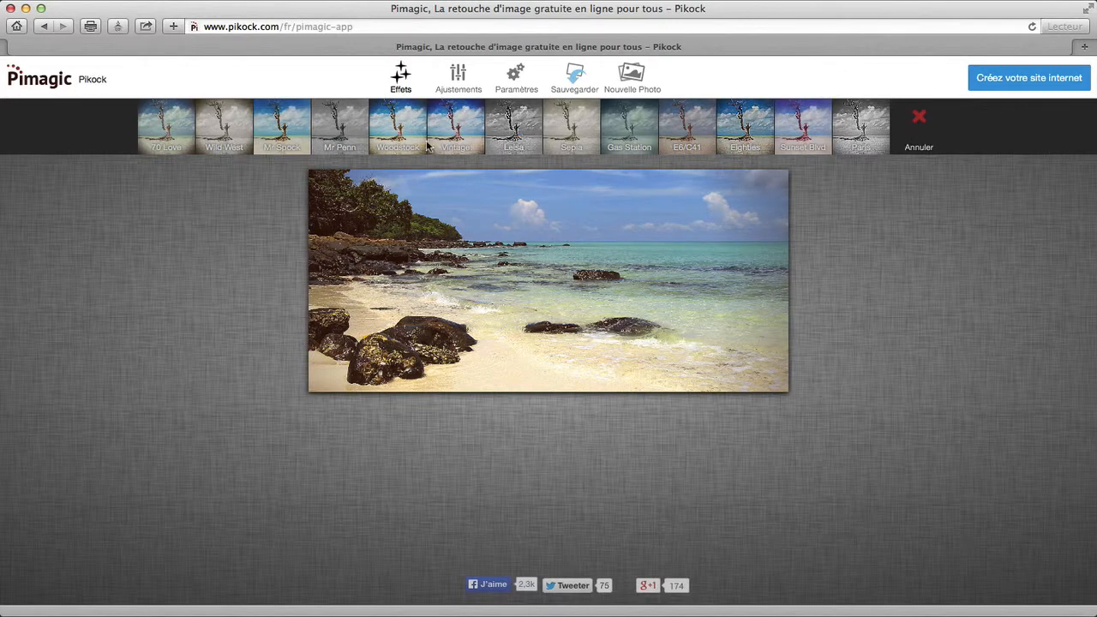
{"action": "left_click", "coordinate": [458, 75]}
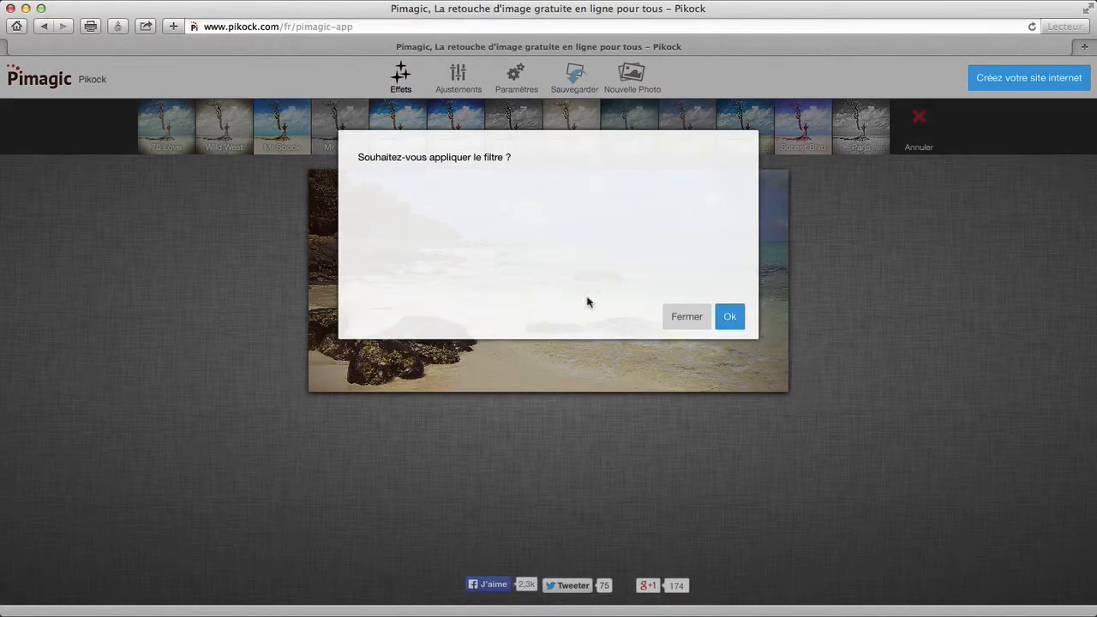
{"action": "left_click", "coordinate": [731, 319]}
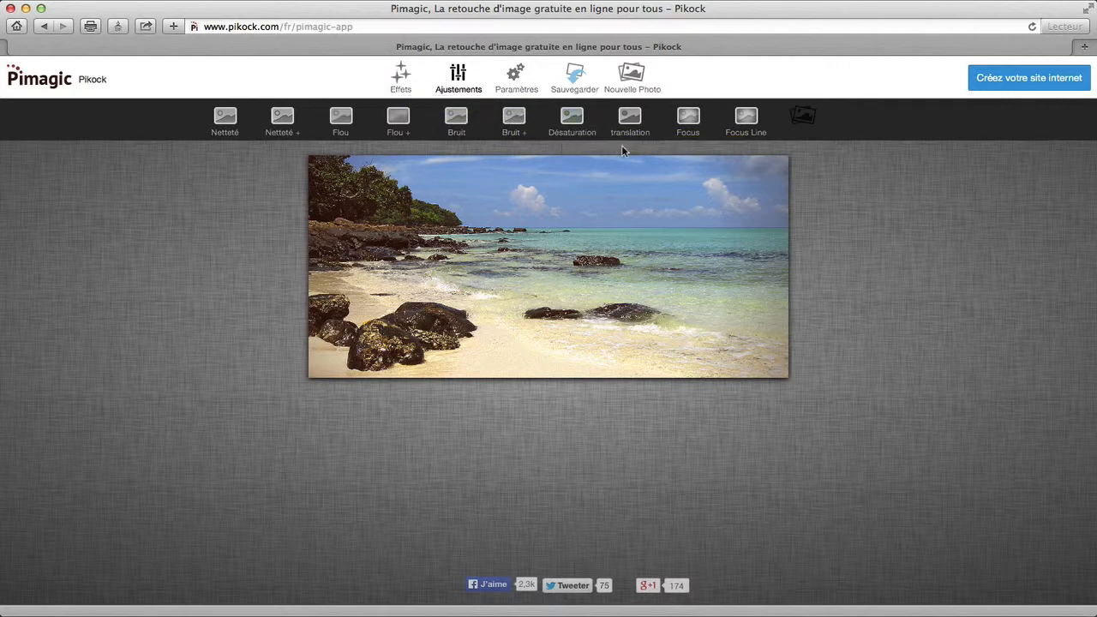
- Try the Focus adjustment several times in a row on the photo and discard it
{"action": "left_click", "coordinate": [690, 120]}
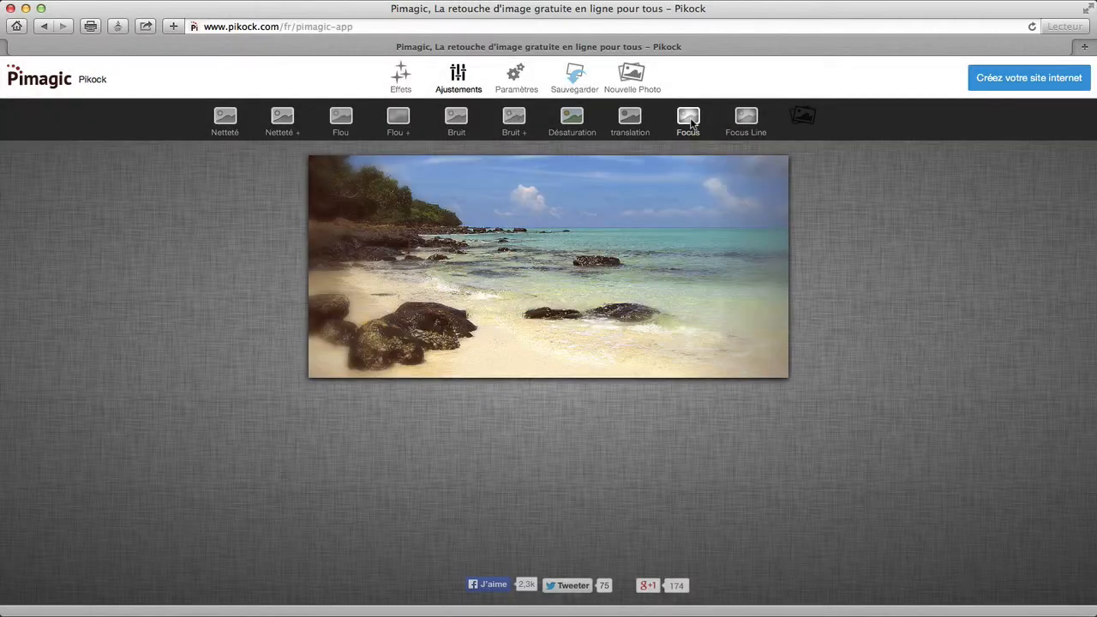
{"action": "left_click", "coordinate": [690, 120]}
{"action": "left_click", "coordinate": [690, 123]}
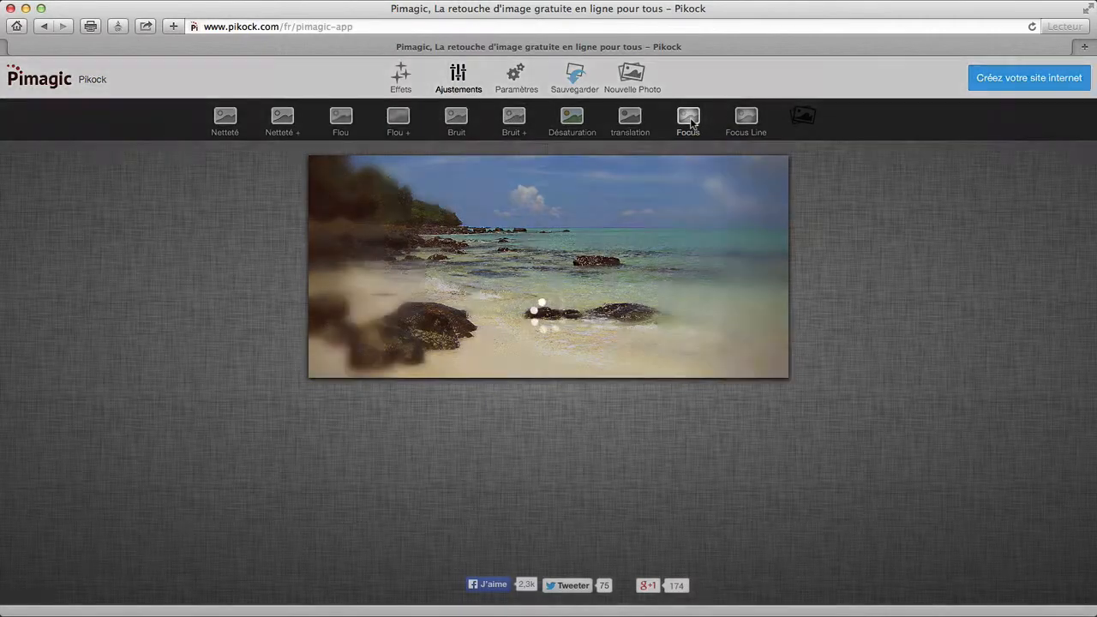
{"action": "left_click", "coordinate": [690, 123]}
{"action": "left_click", "coordinate": [690, 122]}
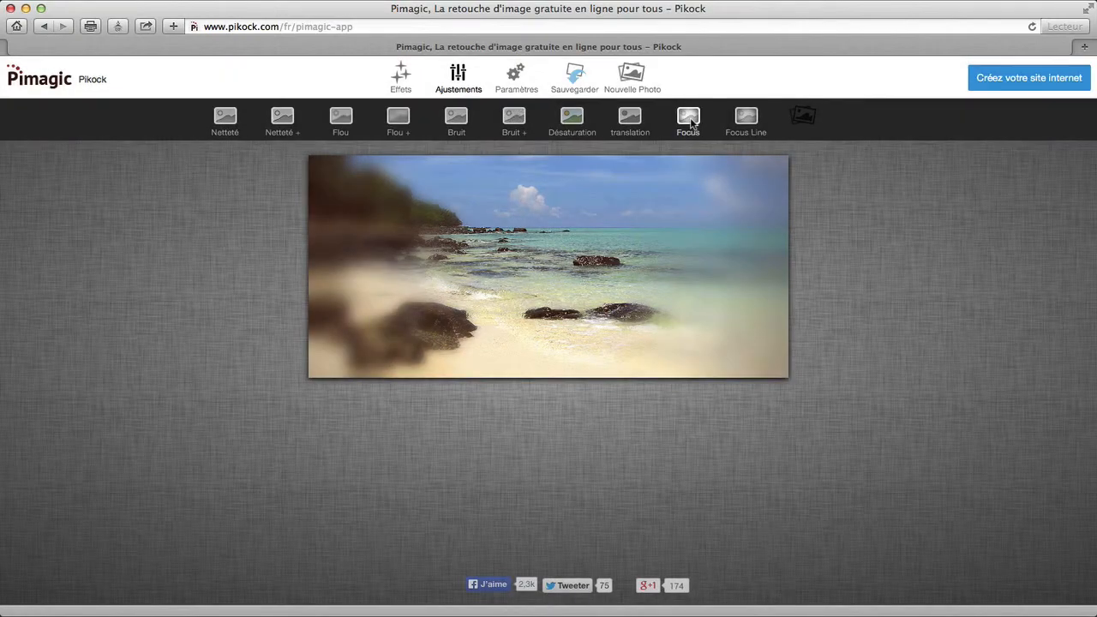
{"action": "left_click", "coordinate": [690, 123]}
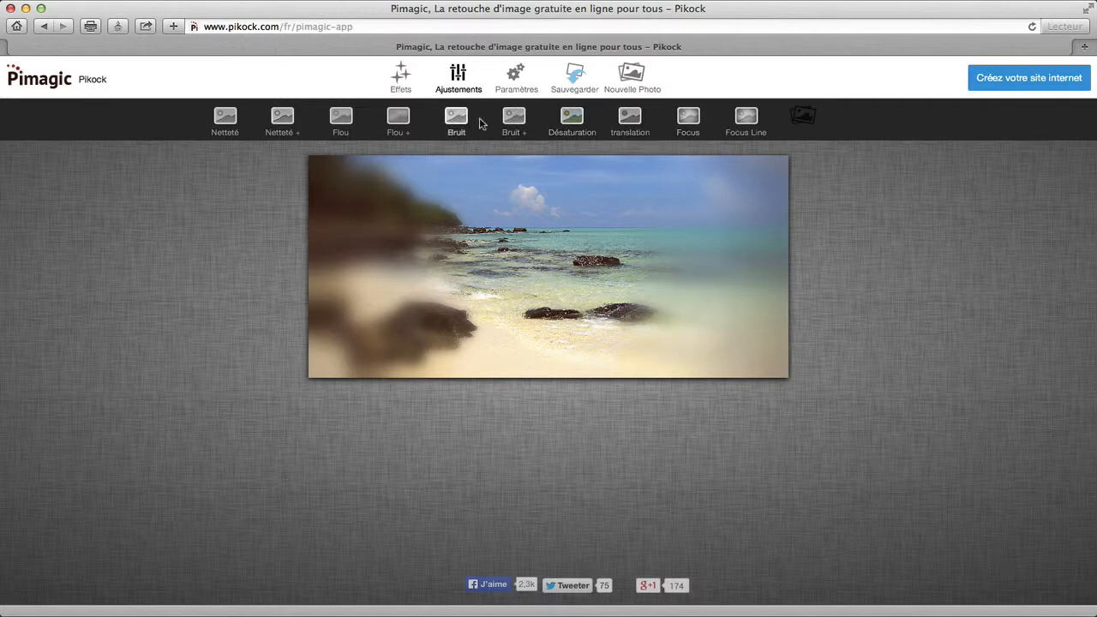
{"action": "left_click", "coordinate": [403, 77]}
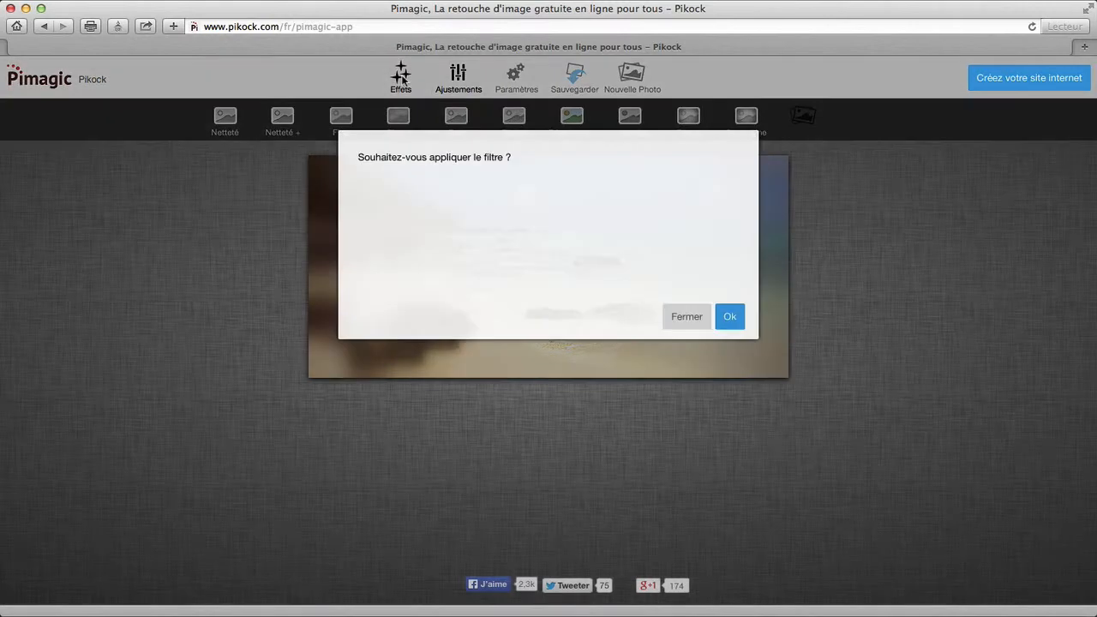
{"action": "left_click", "coordinate": [688, 318]}
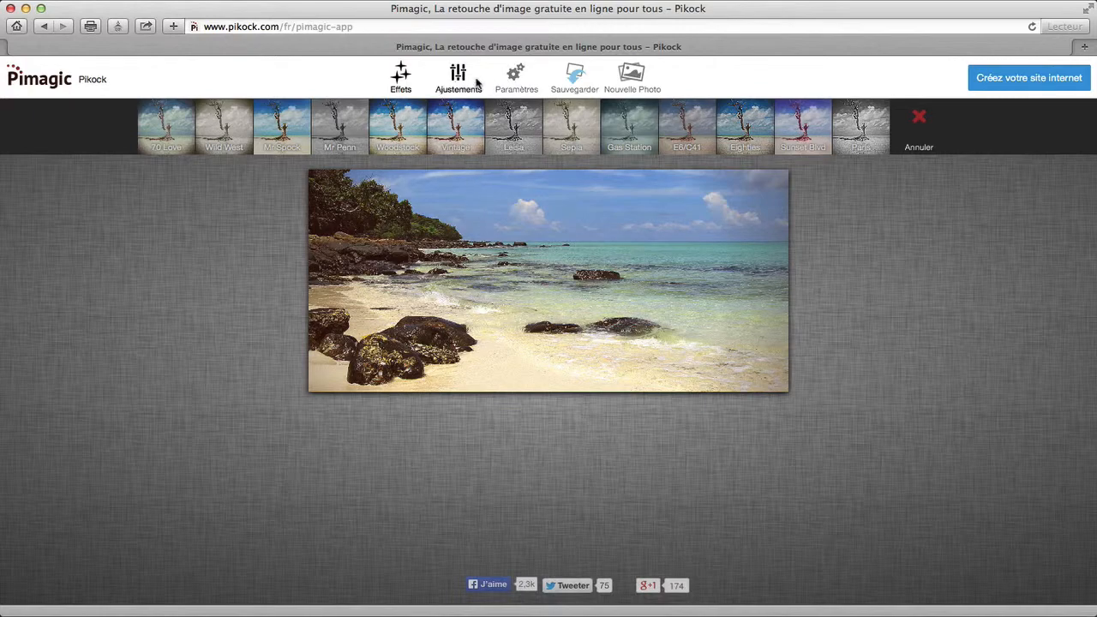
- Name the output file "Ma photo de plage" and set its type to .jpg (Plus adapté pour la photo)
{"action": "left_click", "coordinate": [514, 84]}
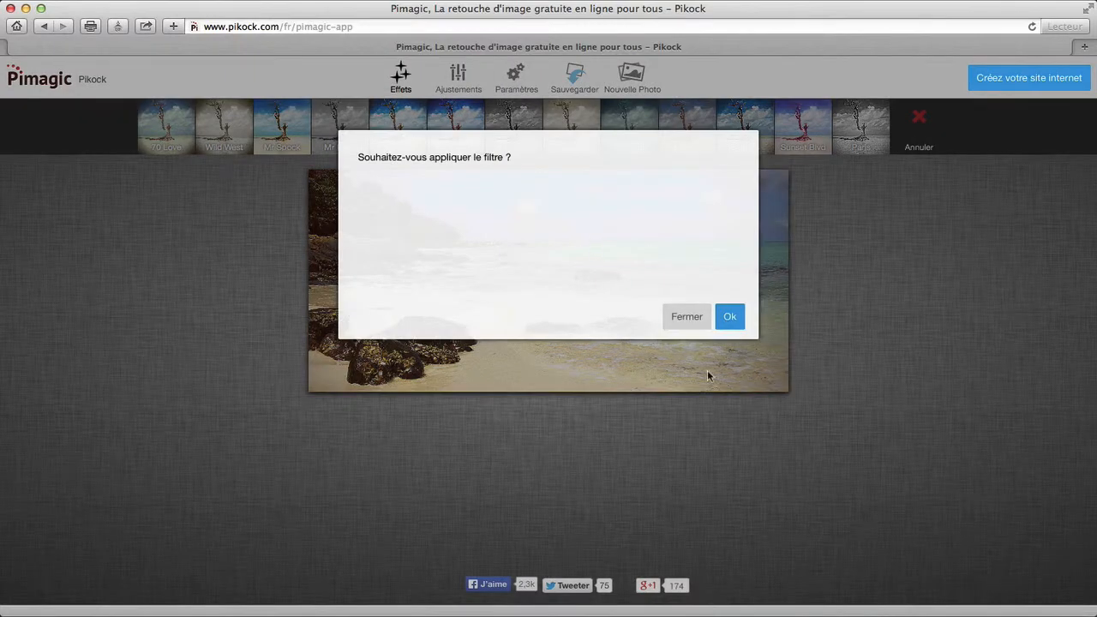
{"action": "left_click", "coordinate": [693, 317]}
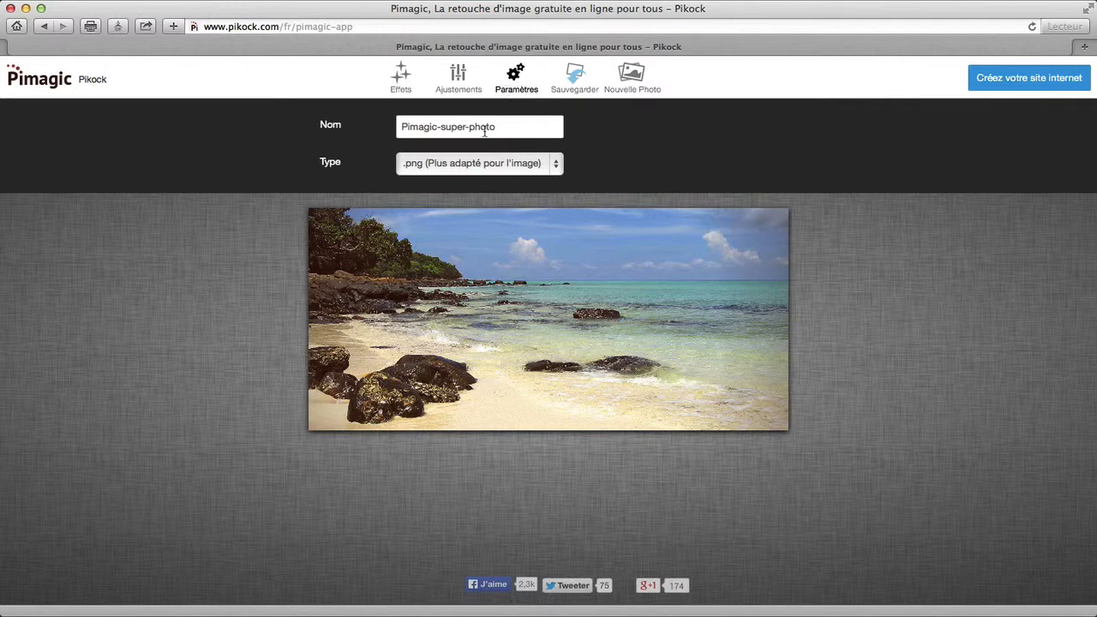
{"action": "left_click_drag", "start_coordinate": [515, 124], "coordinate": [307, 119]}
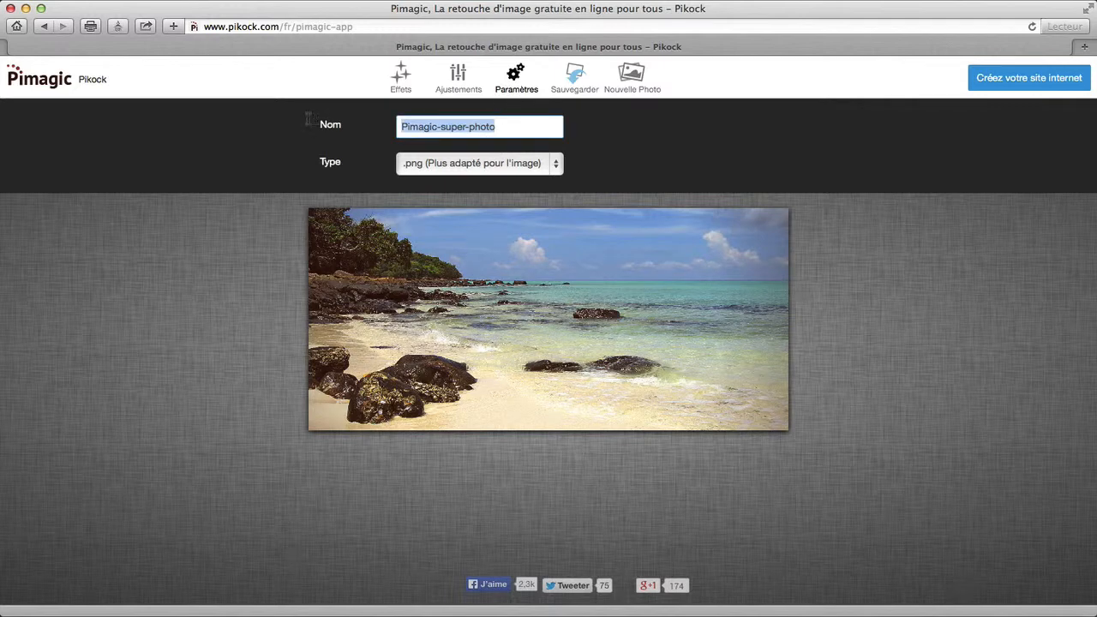
{"action": "left_click", "coordinate": [435, 127]}
{"action": "left_click_drag", "start_coordinate": [522, 128], "coordinate": [305, 114]}
{"action": "type", "text": "Ma photo de plage"}
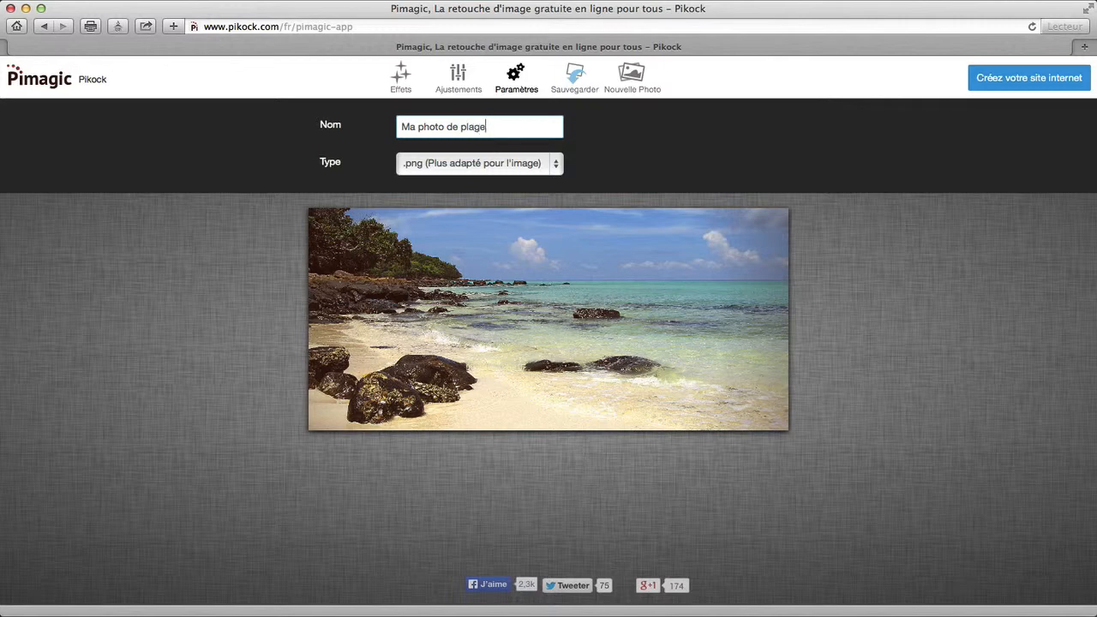
{"action": "left_click", "coordinate": [454, 169]}
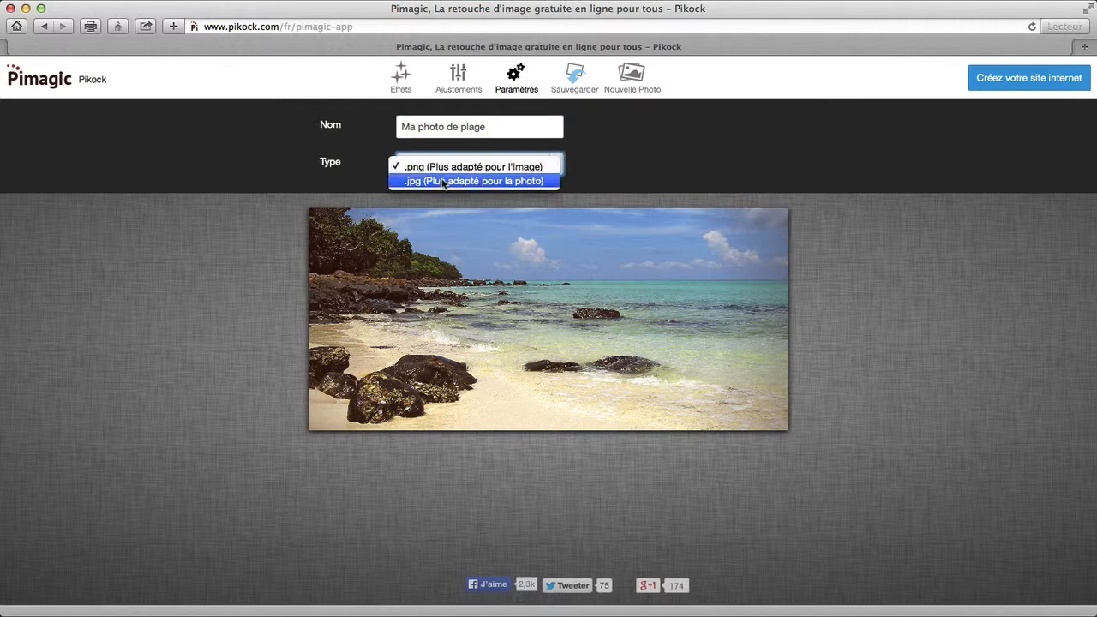
{"action": "left_click", "coordinate": [444, 182]}
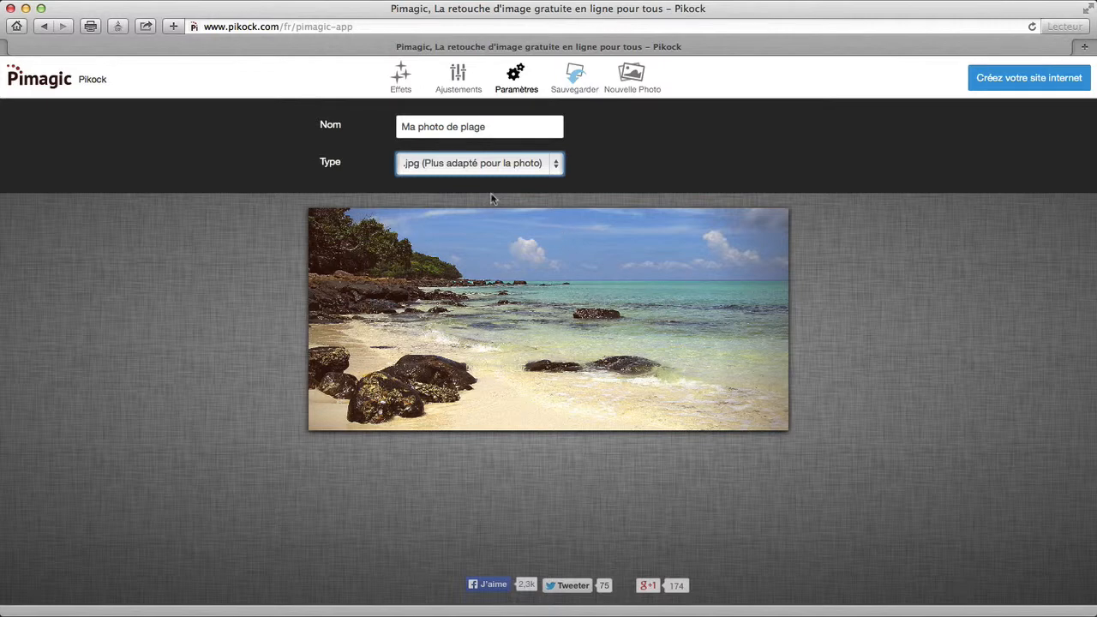
{"action": "left_click", "coordinate": [595, 149]}
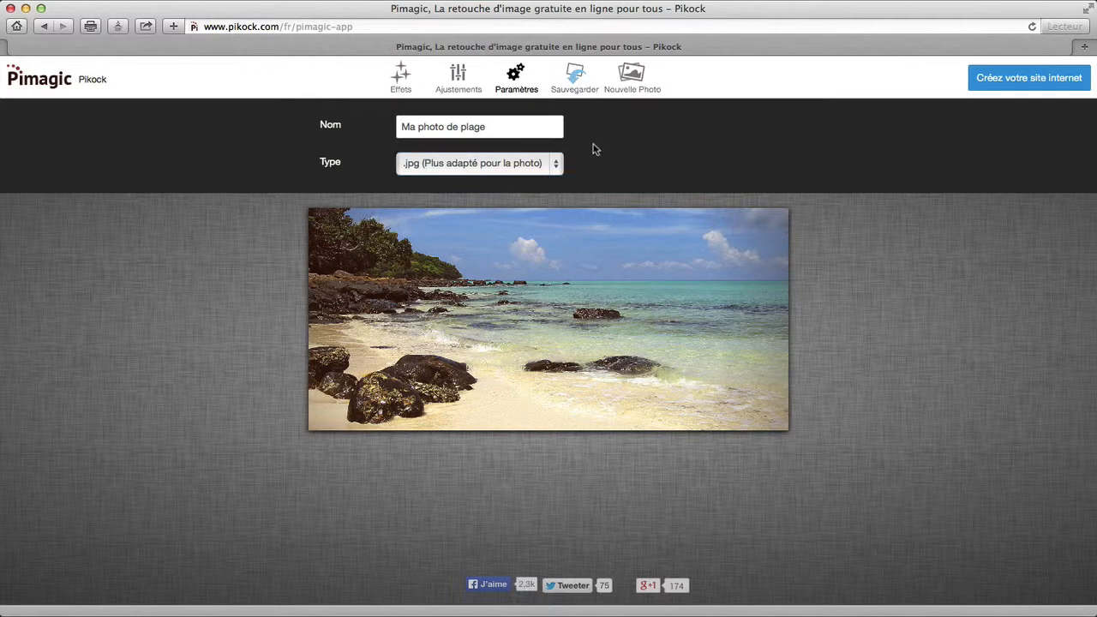
- Save the retouched photo to the computer, then close its preview window and the download message
{"action": "left_click", "coordinate": [575, 76]}
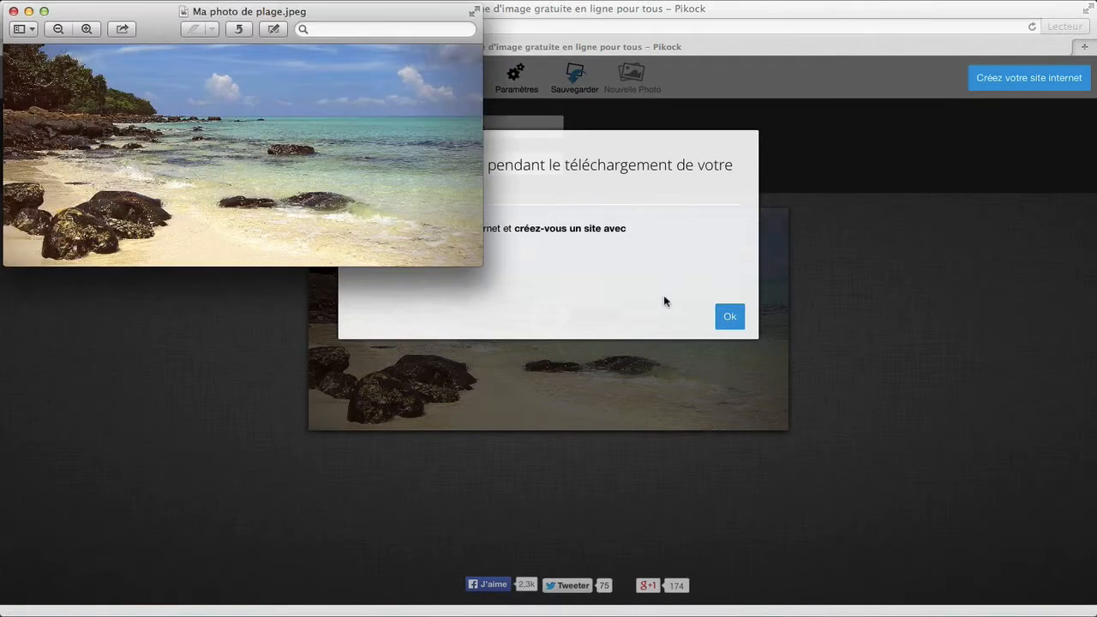
{"action": "left_click", "coordinate": [12, 11]}
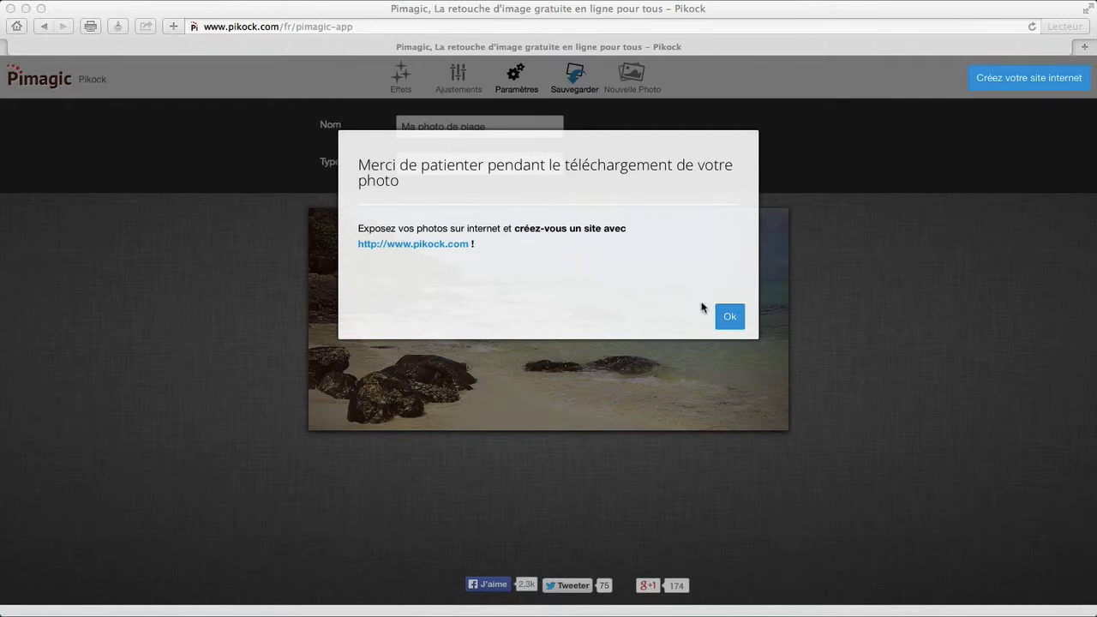
{"action": "left_click", "coordinate": [731, 318]}
{"action": "left_click", "coordinate": [730, 318]}
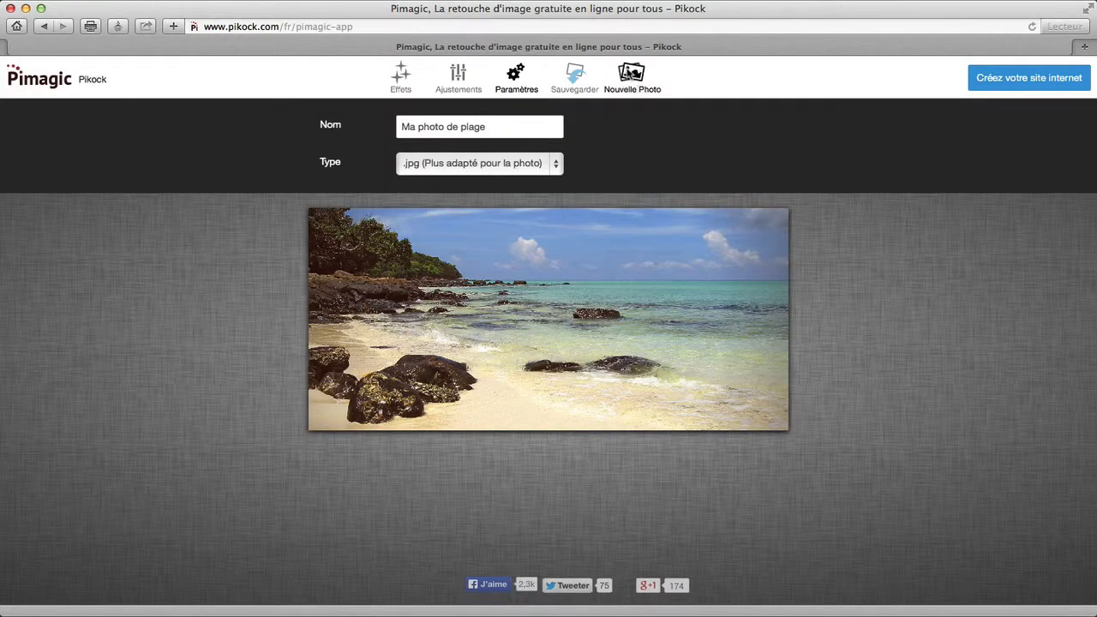
- Start a new photo with the free sizing option (Dimensionnement libre) for the output size
{"action": "left_click", "coordinate": [632, 81]}
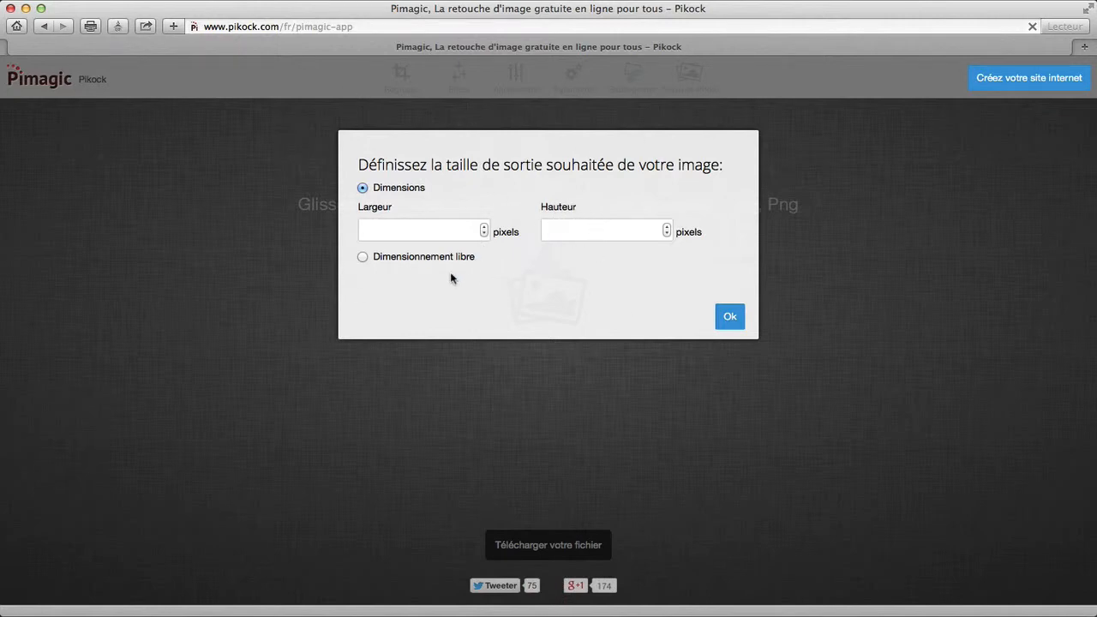
{"action": "left_click", "coordinate": [363, 259]}
{"action": "left_click", "coordinate": [730, 318]}
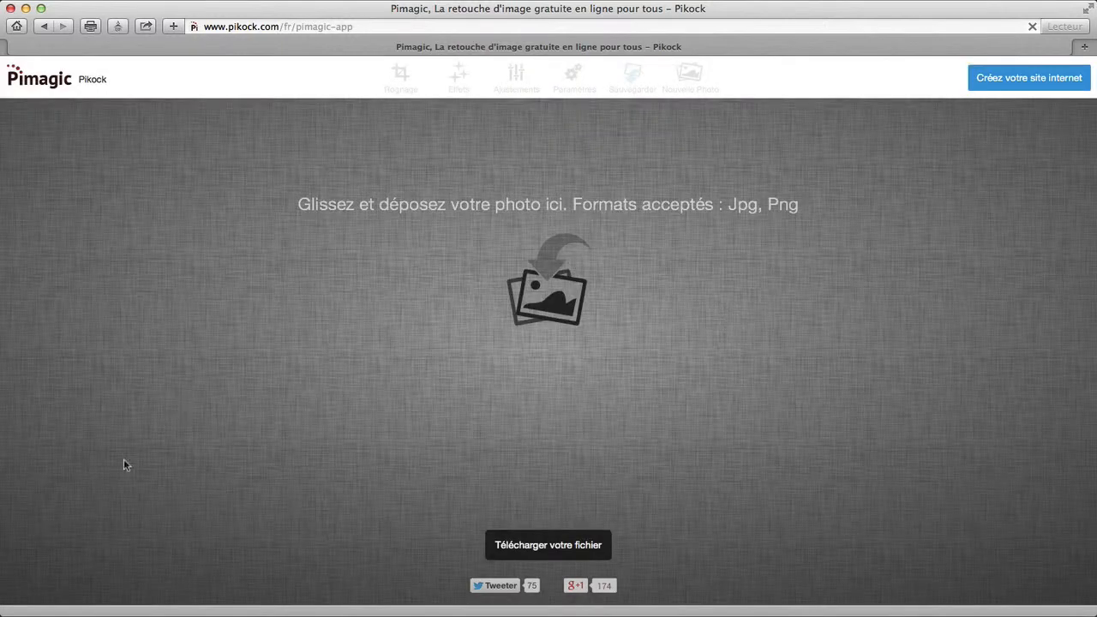
- Load plage.jpg from the Bureau folder into the photo editor and close the folder window
{"action": "left_click", "coordinate": [33, 612]}
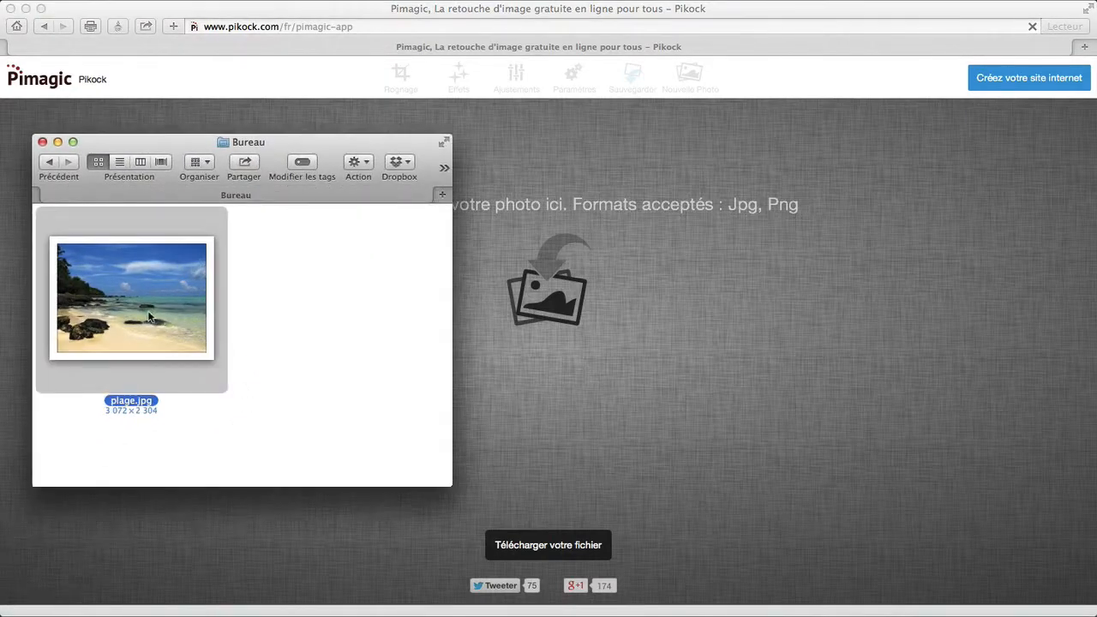
{"action": "left_click_drag", "start_coordinate": [151, 318], "coordinate": [617, 323]}
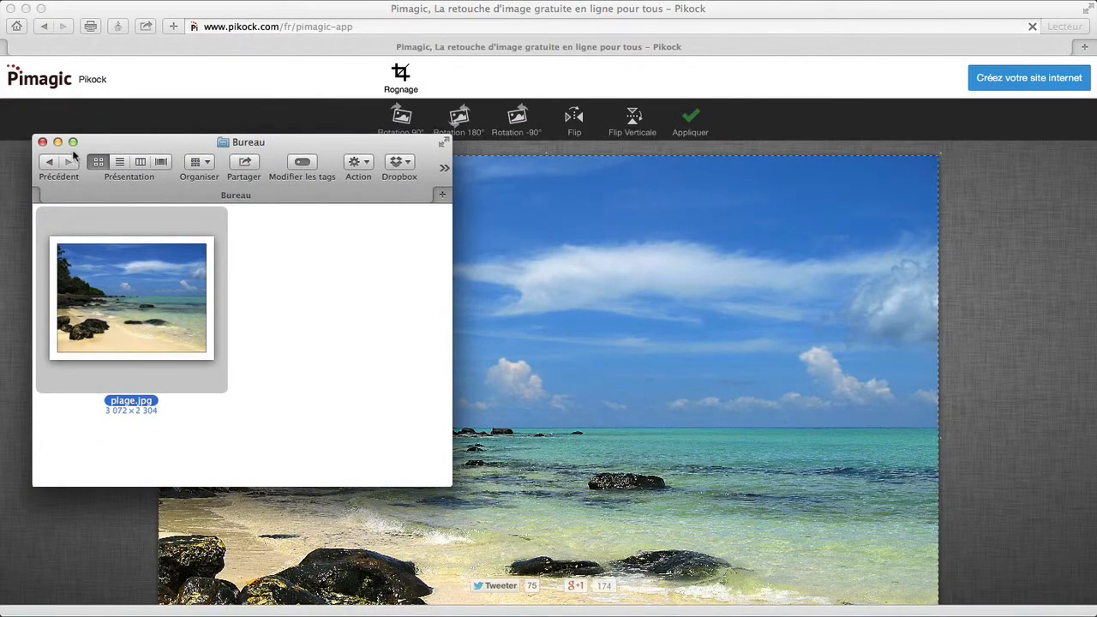
{"action": "left_click", "coordinate": [43, 142]}
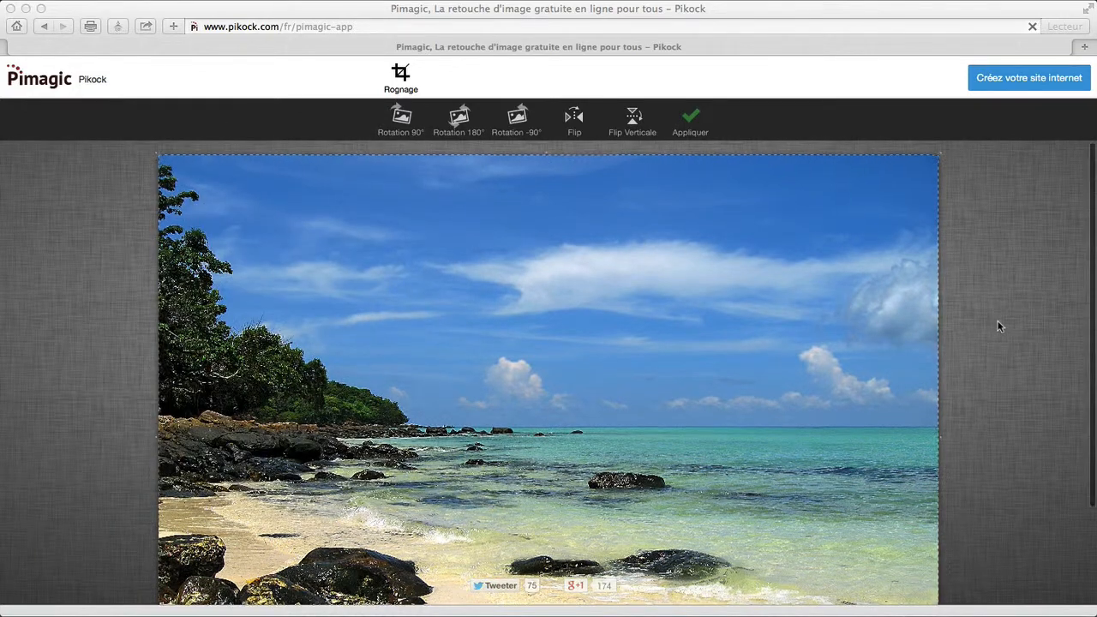
- Shorten the crop frame to a full-width strip and move it down over the shoreline and rocks
{"action": "scroll", "coordinate": [997, 322], "scroll_direction": "down", "scroll_amount": 3}
{"action": "scroll", "coordinate": [996, 324], "scroll_direction": "up", "scroll_amount": 3}
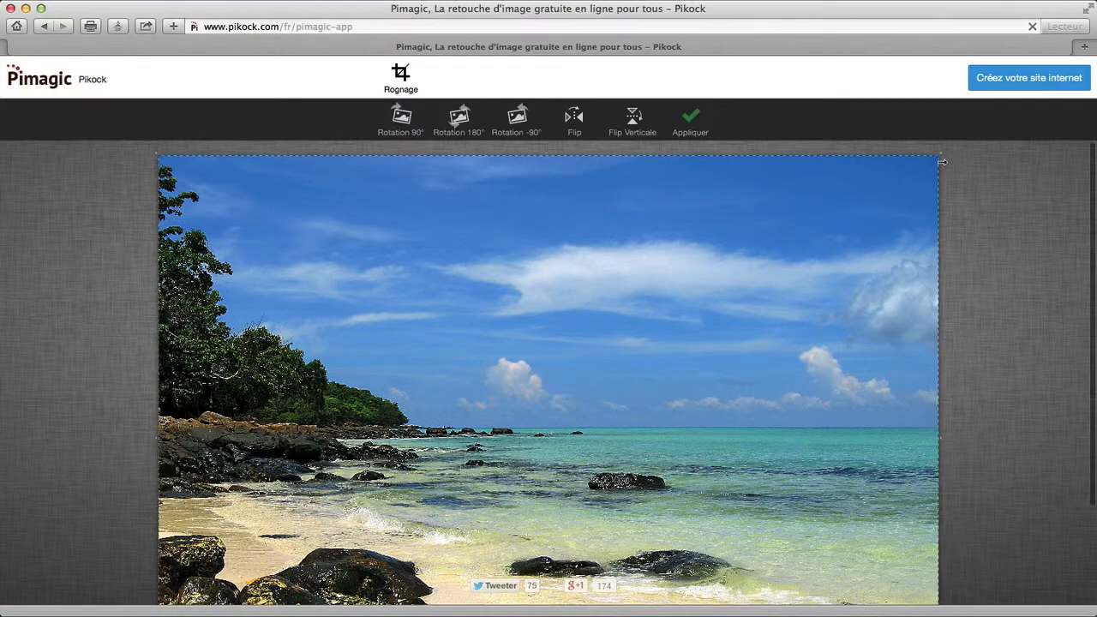
{"action": "left_click_drag", "start_coordinate": [937, 155], "coordinate": [148, 377]}
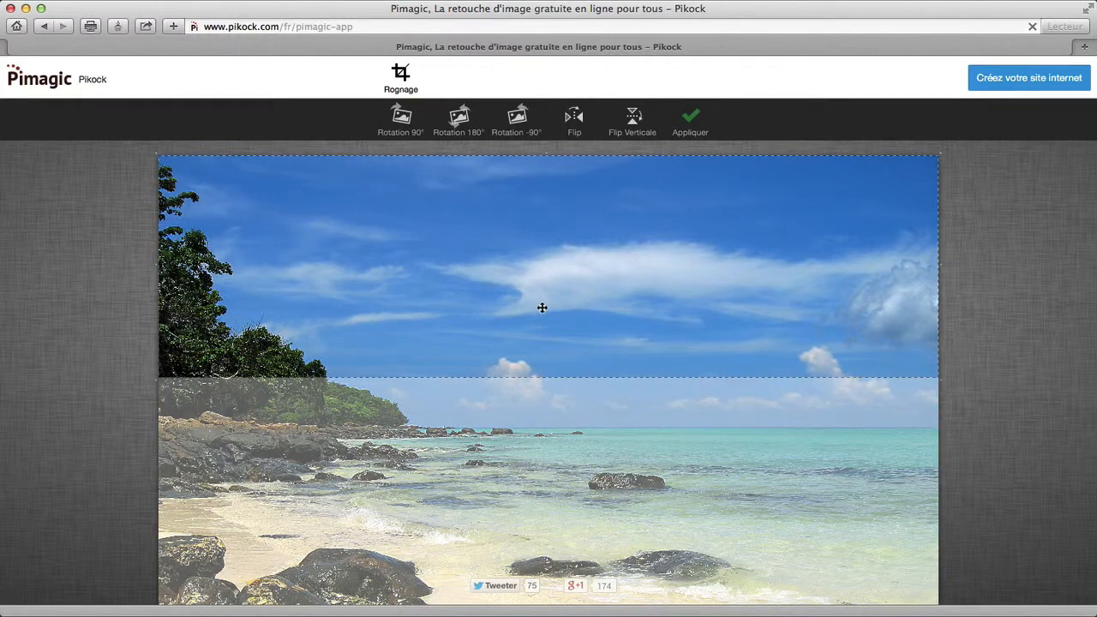
{"action": "scroll", "coordinate": [542, 309], "scroll_direction": "down", "scroll_amount": 3}
{"action": "left_click_drag", "start_coordinate": [518, 220], "coordinate": [470, 421]}
{"action": "scroll", "coordinate": [510, 374], "scroll_direction": "down", "scroll_amount": 2}
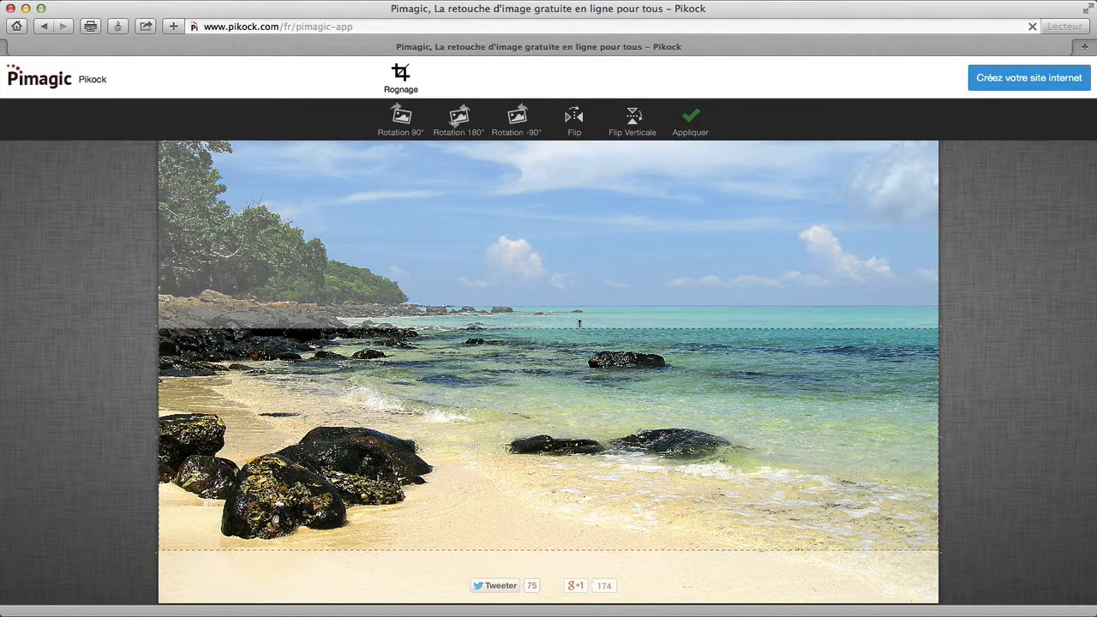
- Lower the crop frame's upper edge to just above the foreground rocks and apply the crop, about 1024 × 200 px
{"action": "left_click_drag", "start_coordinate": [563, 329], "coordinate": [557, 402]}
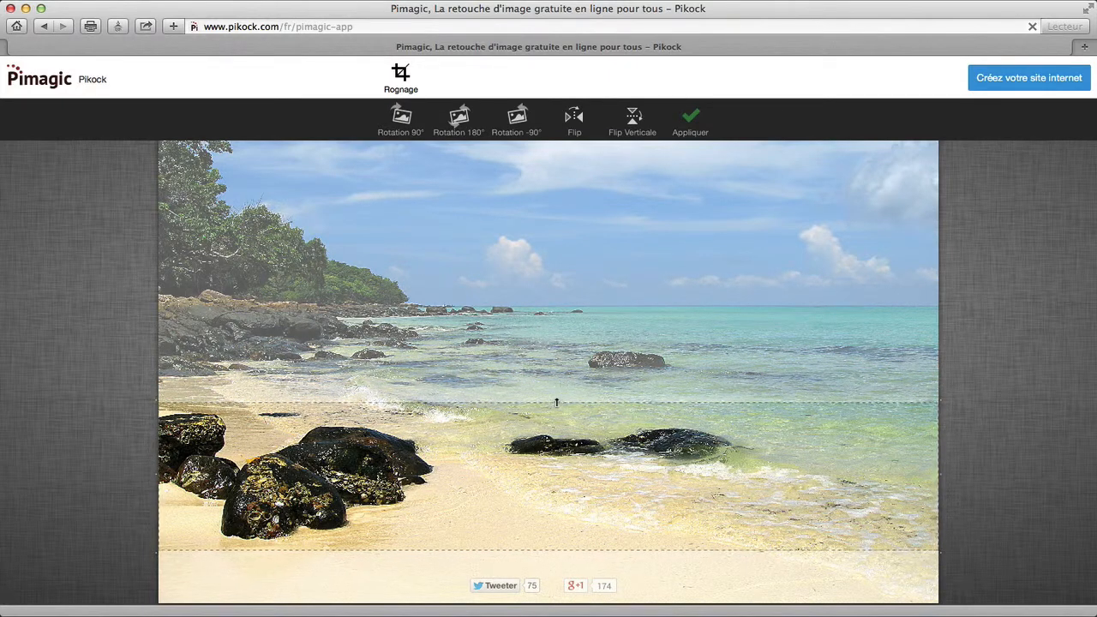
{"action": "left_click_drag", "start_coordinate": [531, 489], "coordinate": [532, 487]}
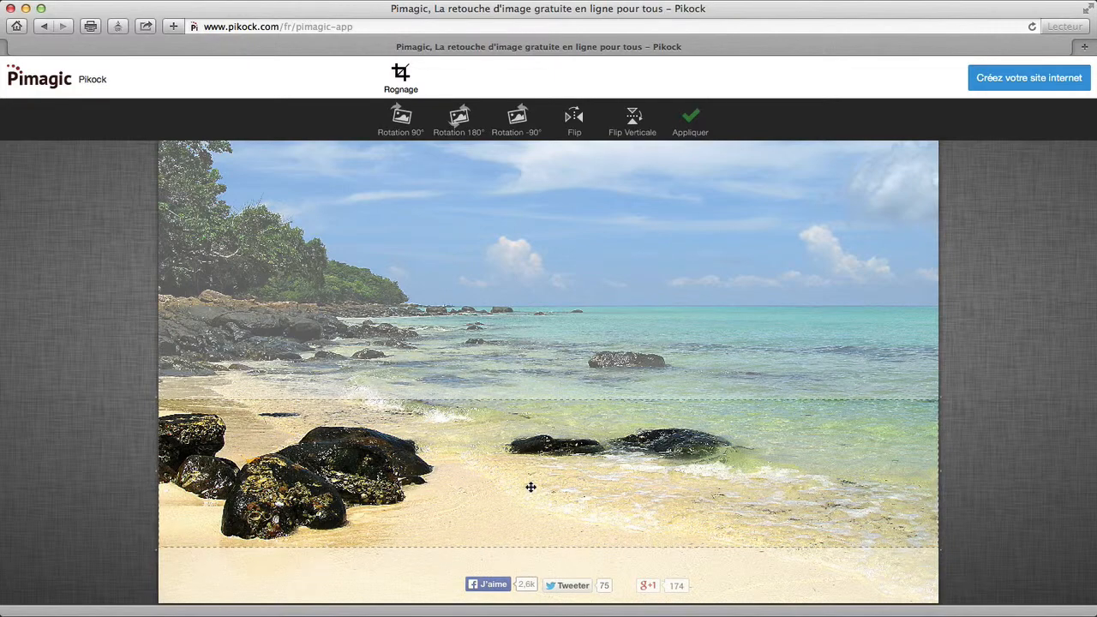
{"action": "left_click", "coordinate": [690, 122]}
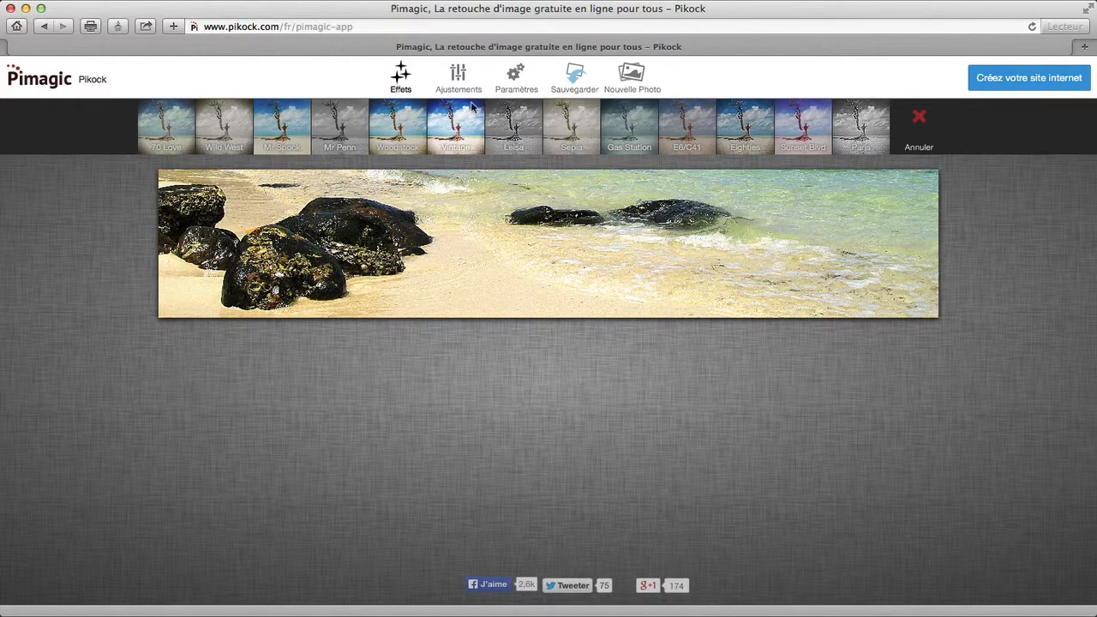
- Save the cropped strip photo to the computer and dismiss the download message
{"action": "left_click", "coordinate": [574, 78]}
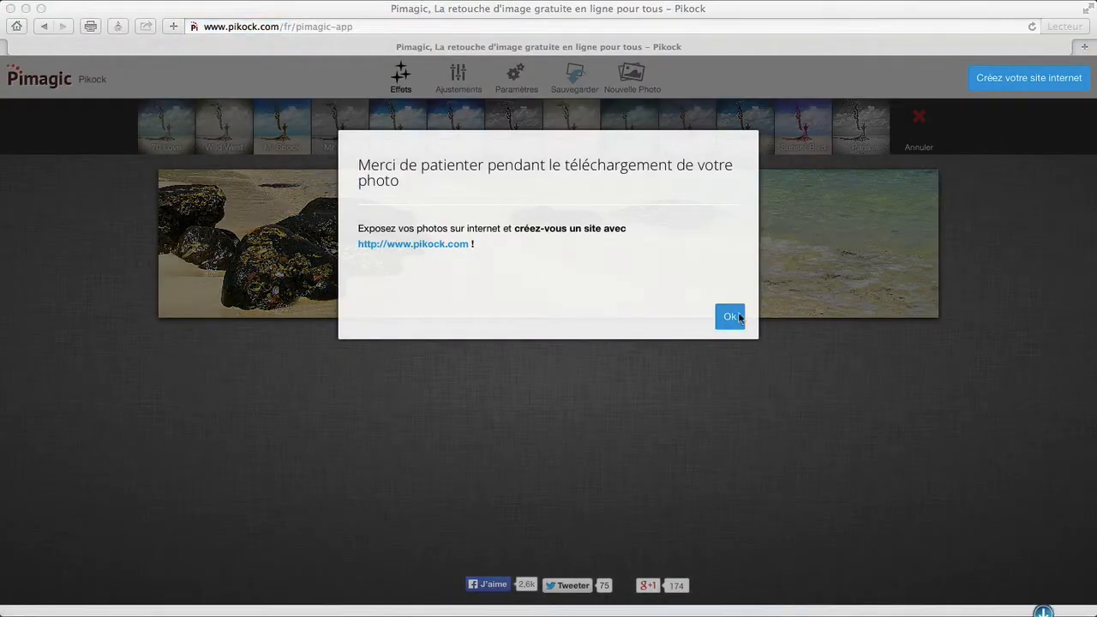
{"action": "left_click", "coordinate": [729, 318]}
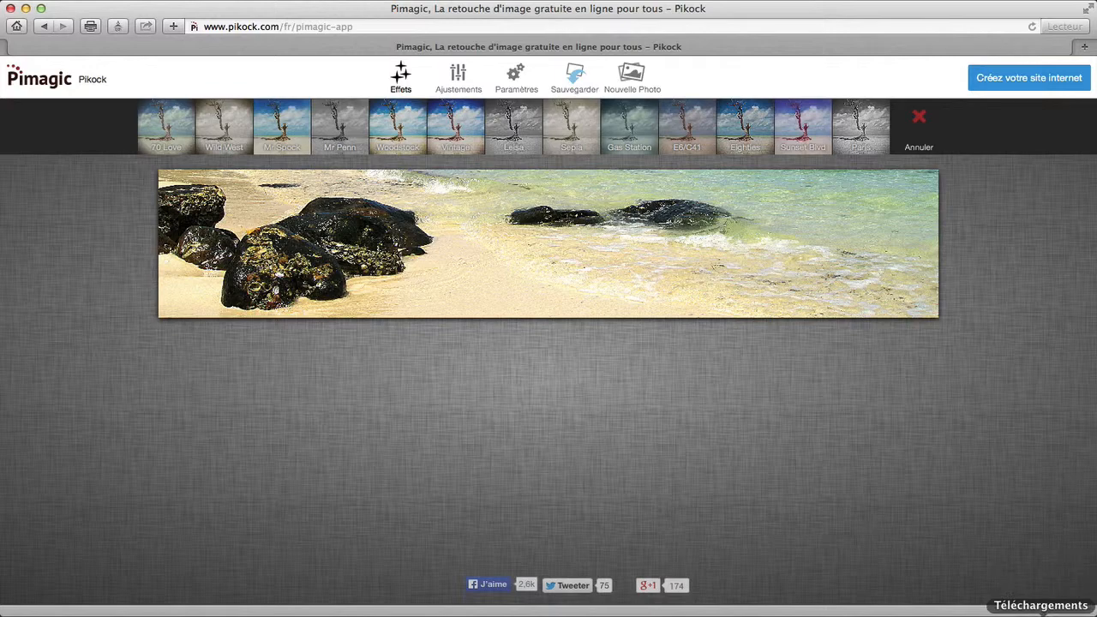
- Preview Ma photo de plage.jpeg and Pimagic-super-photo.png in the Téléchargements folder, then minimize the folder window
{"action": "left_click", "coordinate": [1040, 614]}
{"action": "left_click", "coordinate": [1015, 554]}
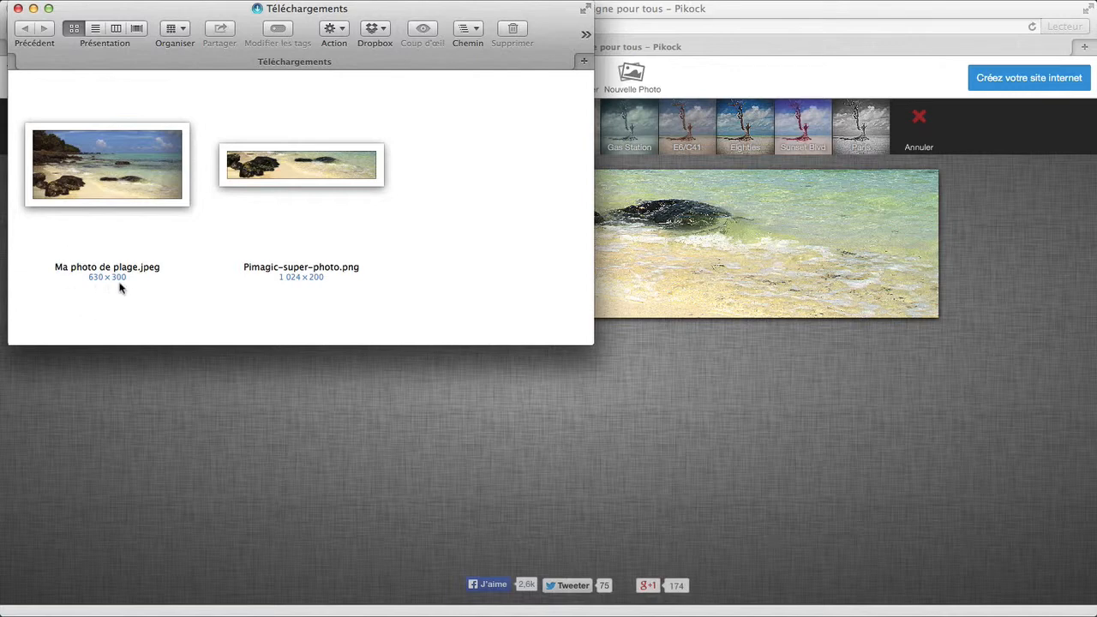
{"action": "left_click", "coordinate": [126, 192]}
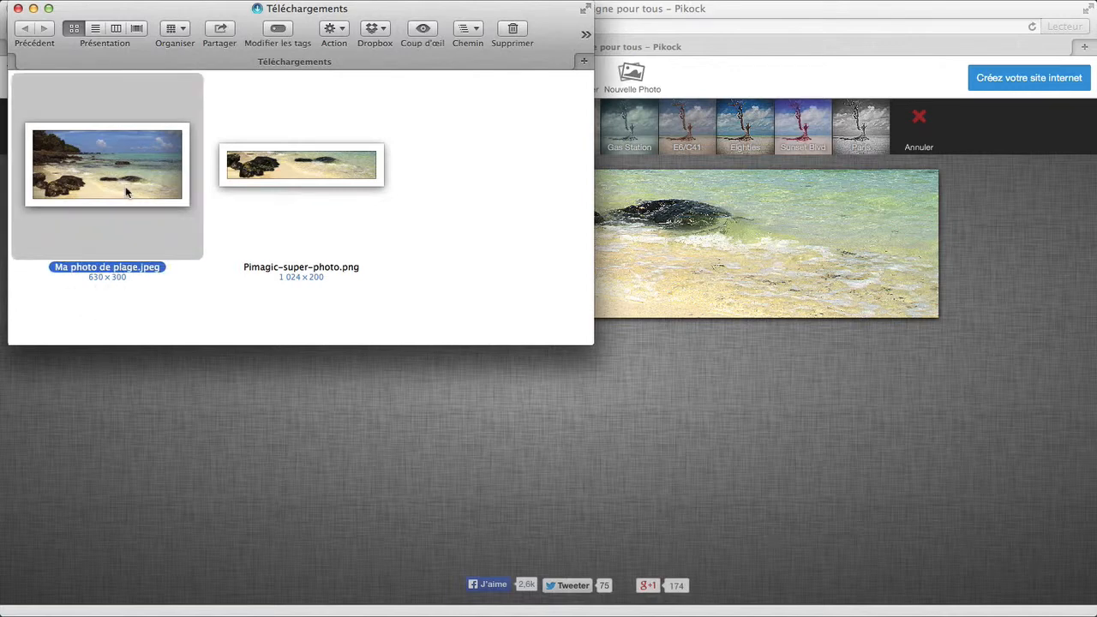
{"action": "key", "text": "space"}
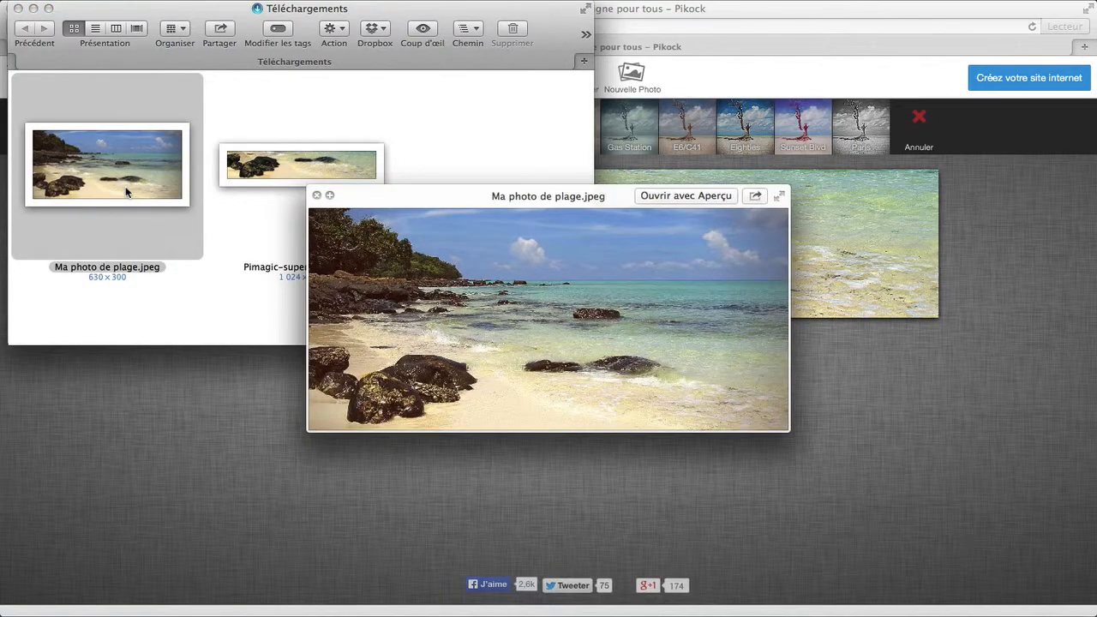
{"action": "key", "text": "space"}
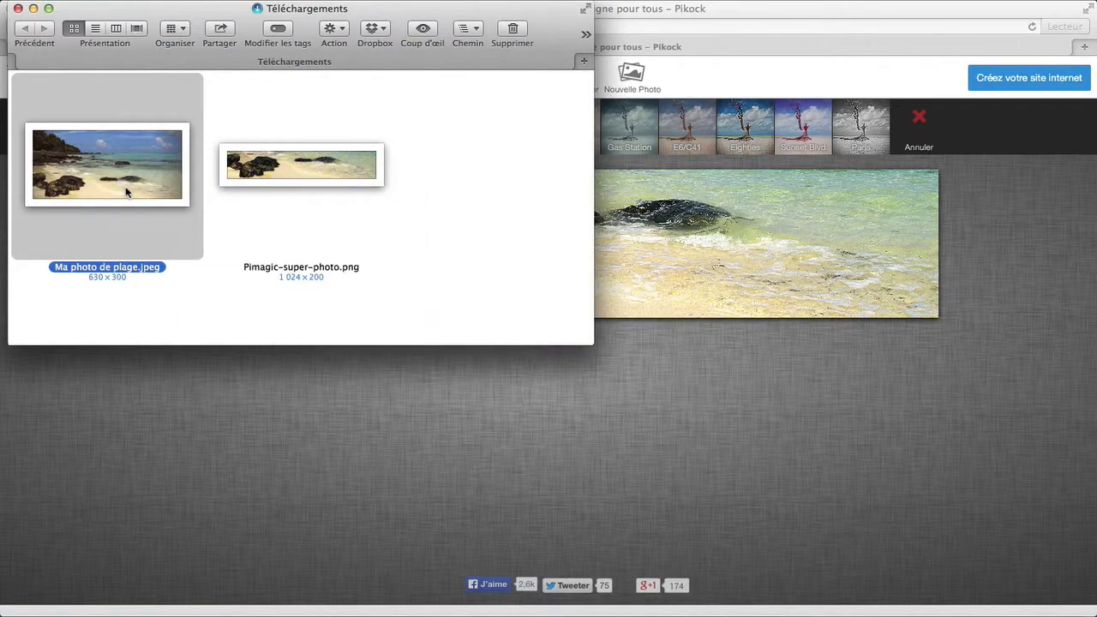
{"action": "left_click", "coordinate": [305, 183]}
{"action": "key", "text": "space"}
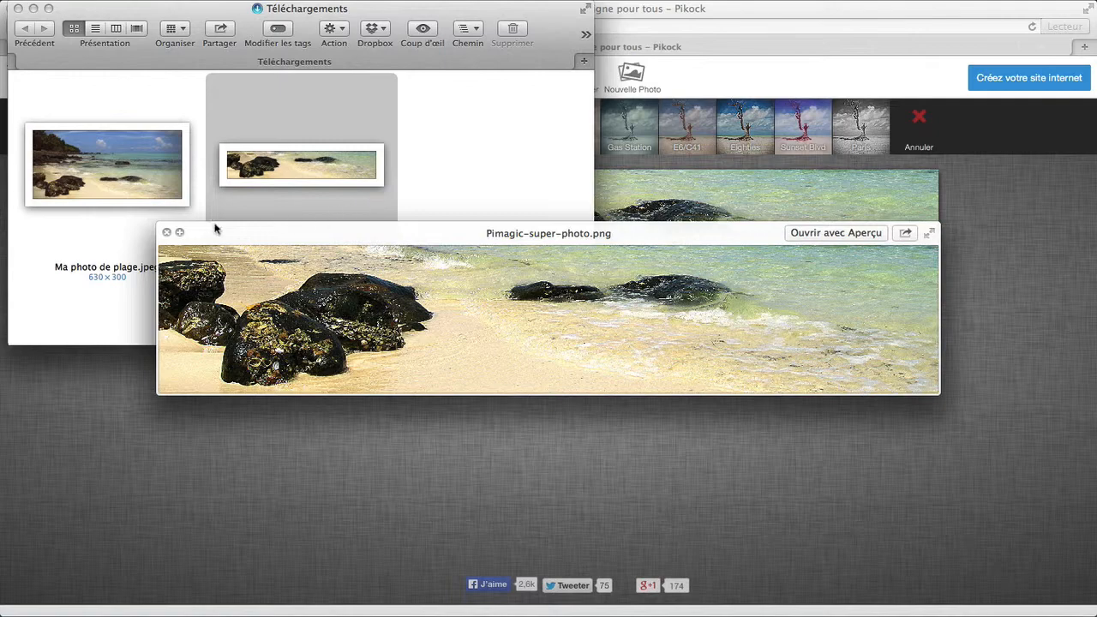
{"action": "left_click", "coordinate": [167, 234]}
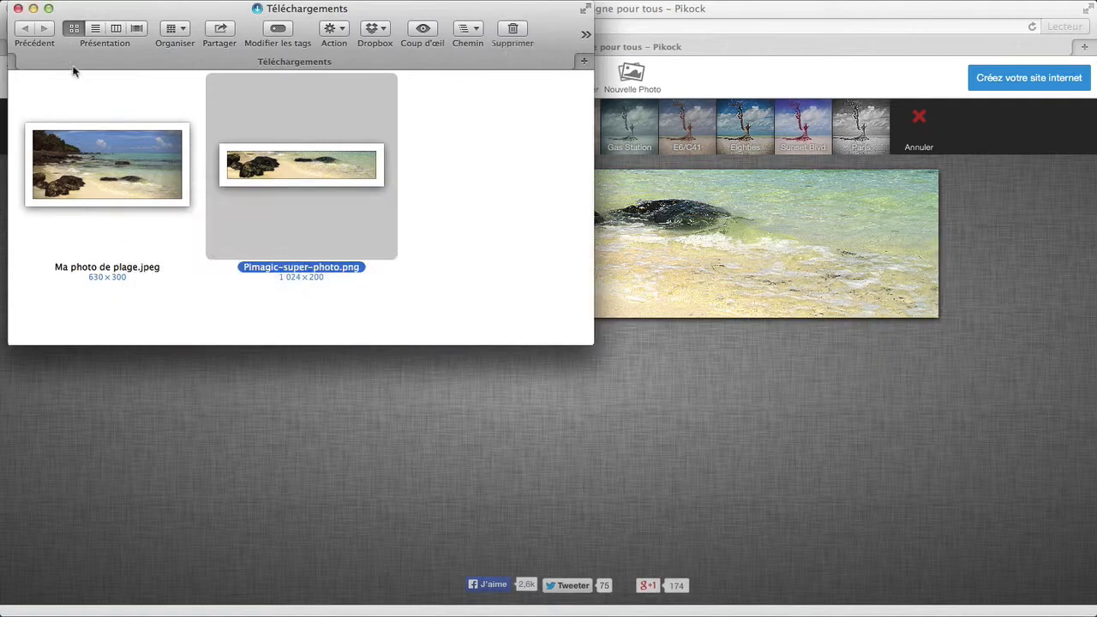
{"action": "left_click", "coordinate": [33, 9]}
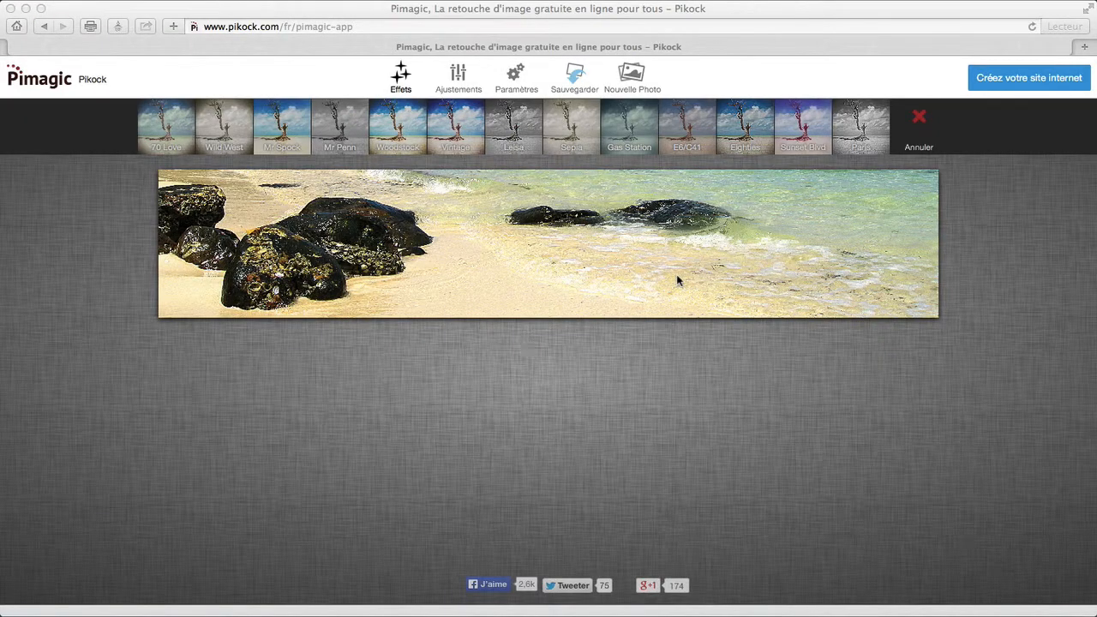